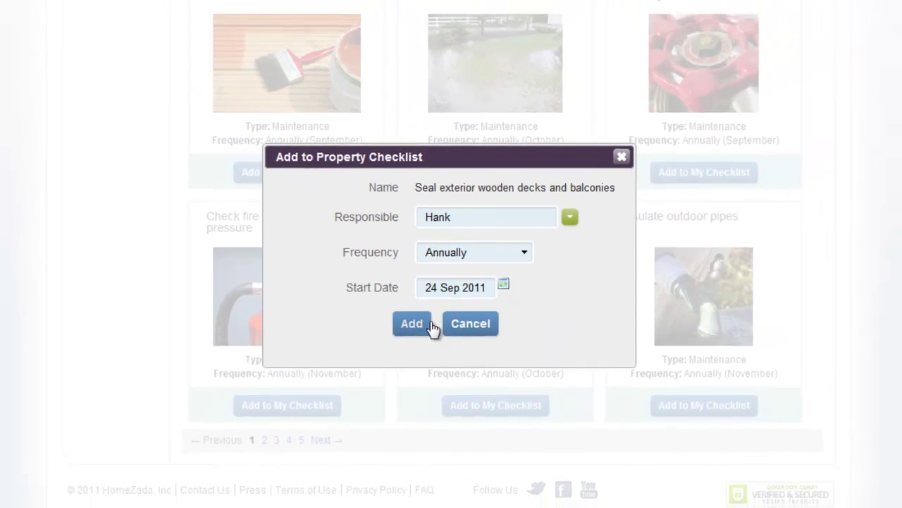
Add the seal exterior wooden decks and balconies task to the property checklist, and show recommendations of all types.
{"action": "left_click", "coordinate": [431, 326]}
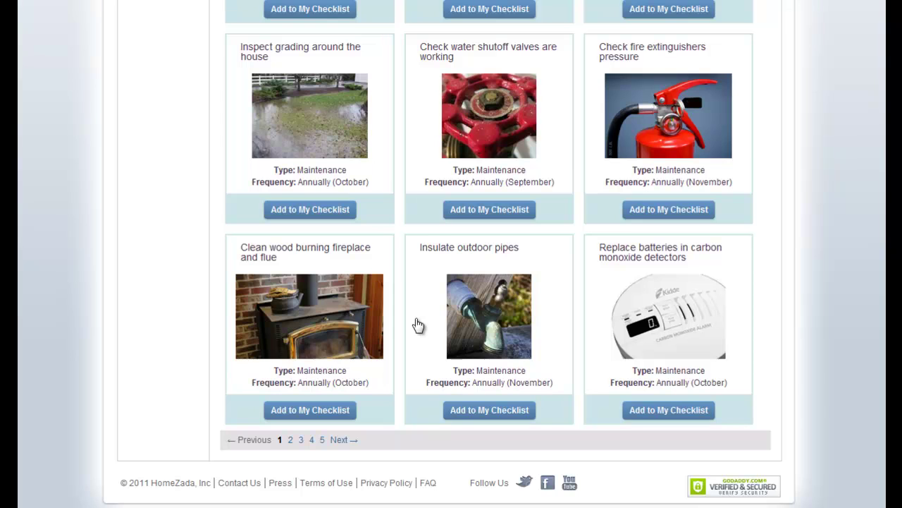
{"action": "scroll", "coordinate": [418, 325], "scroll_direction": "up", "scroll_amount": 5}
{"action": "left_click", "coordinate": [355, 100]}
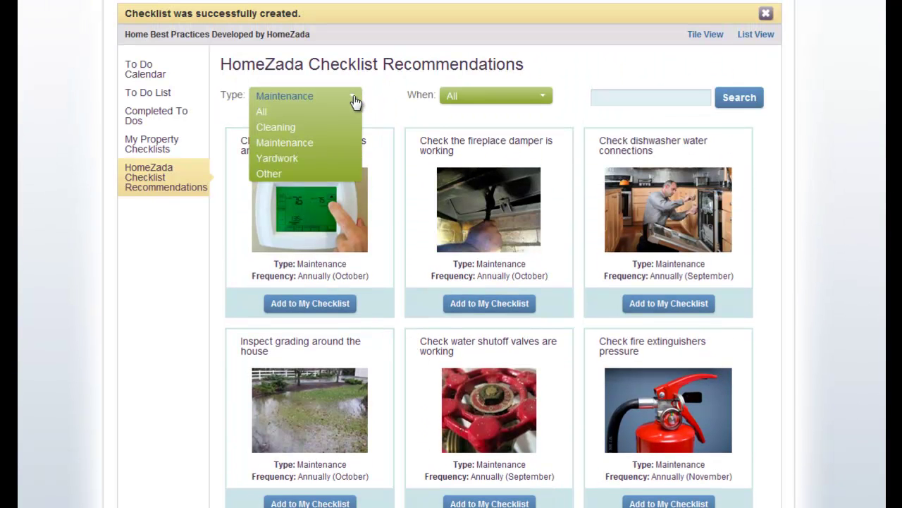
{"action": "left_click", "coordinate": [262, 112]}
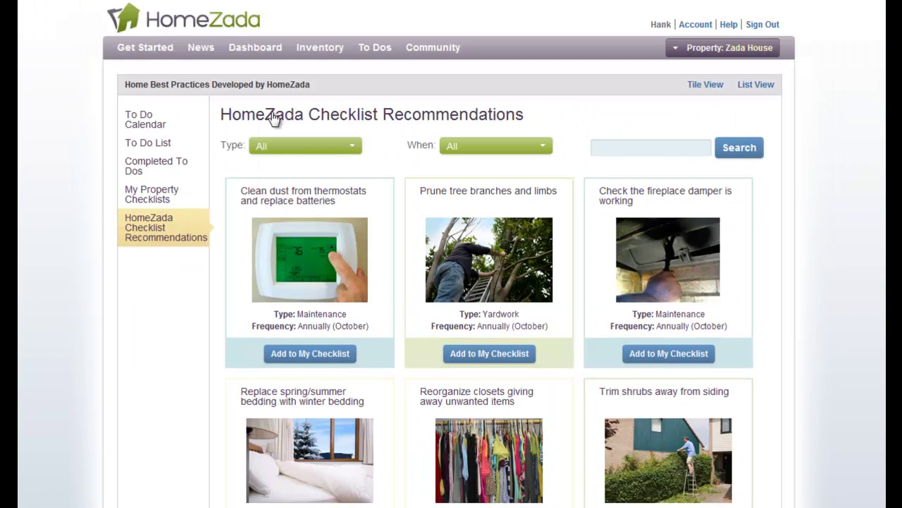
Filter the checklist recommendations by Winter and look through the seasonal tasks.
{"action": "left_click", "coordinate": [542, 153]}
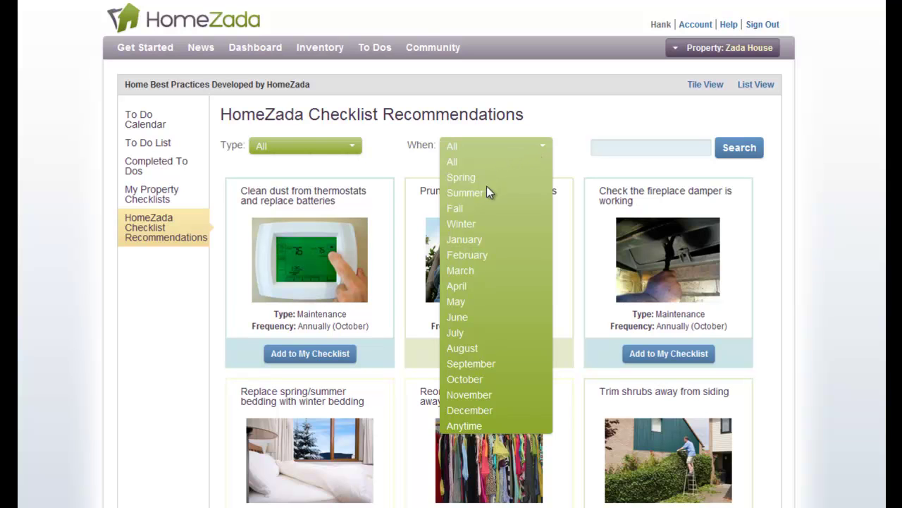
{"action": "left_click", "coordinate": [467, 224]}
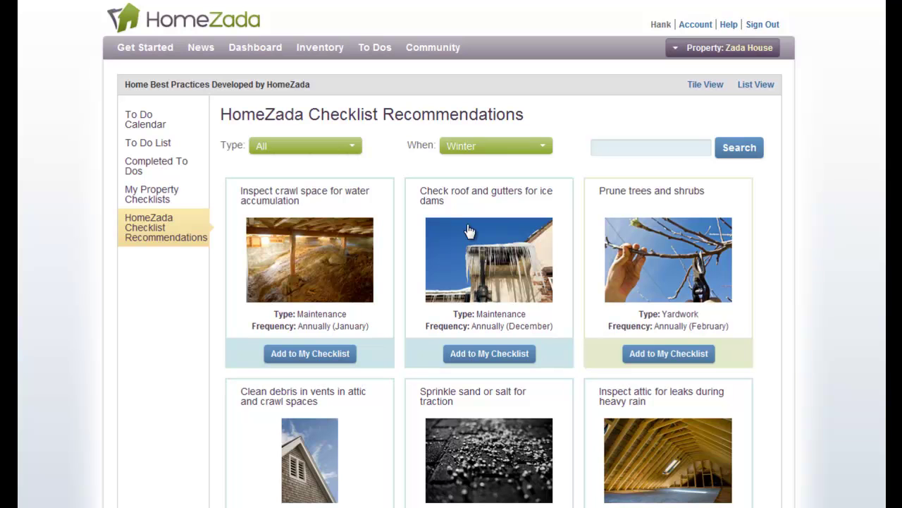
{"action": "scroll", "coordinate": [470, 231], "scroll_direction": "down", "scroll_amount": 1}
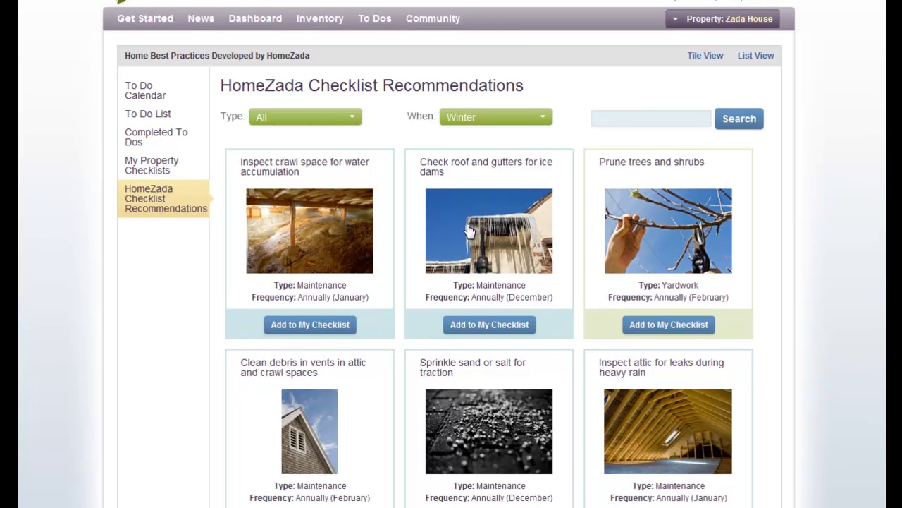
{"action": "scroll", "coordinate": [470, 231], "scroll_direction": "down", "scroll_amount": 5}
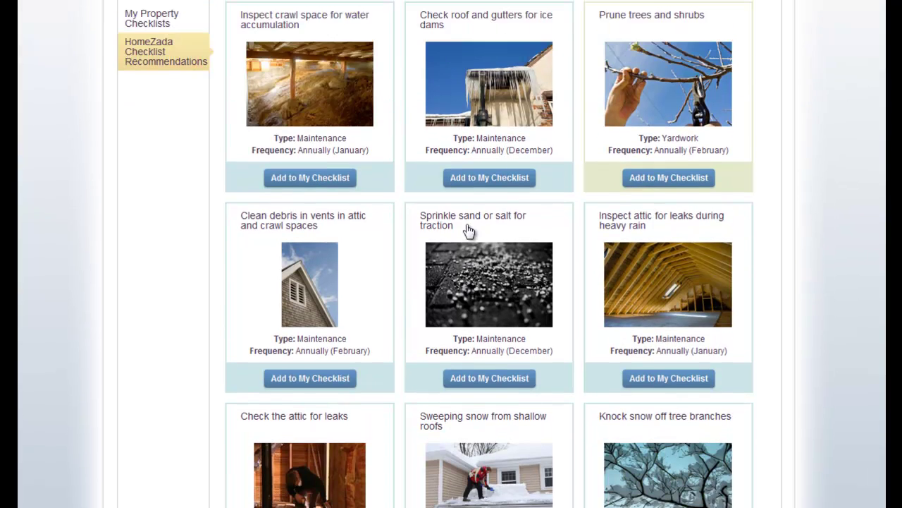
{"action": "scroll", "coordinate": [469, 232], "scroll_direction": "up", "scroll_amount": 6}
Reset the season filter to All and search the recommendations for "ventilation".
{"action": "left_click", "coordinate": [525, 150]}
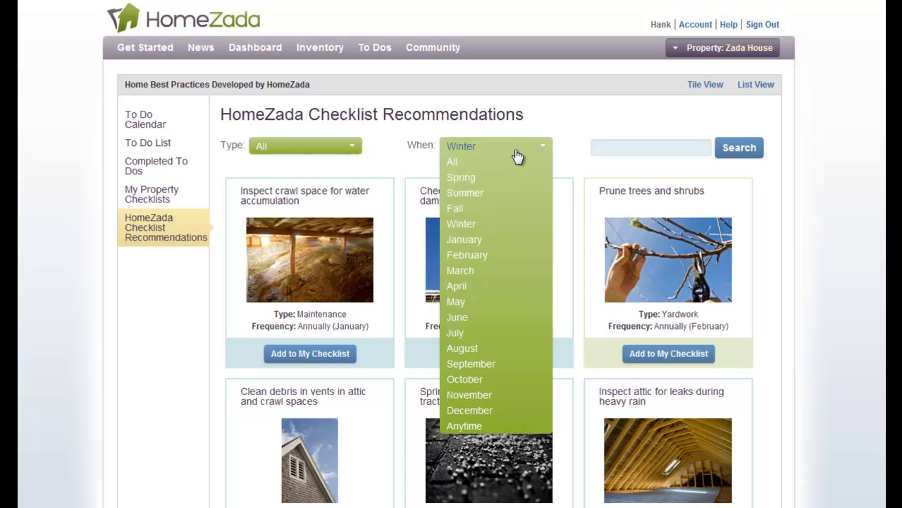
{"action": "left_click", "coordinate": [455, 163]}
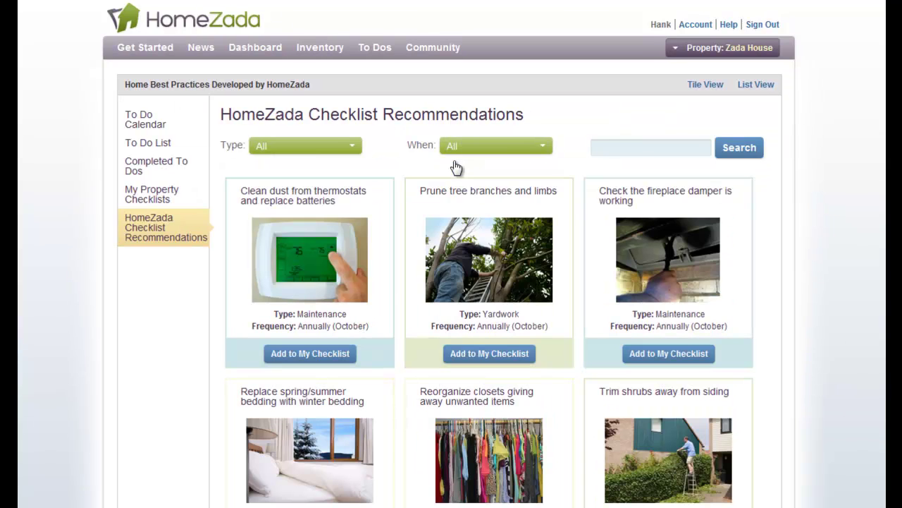
{"action": "left_click", "coordinate": [640, 149]}
{"action": "type", "text": "venti"}
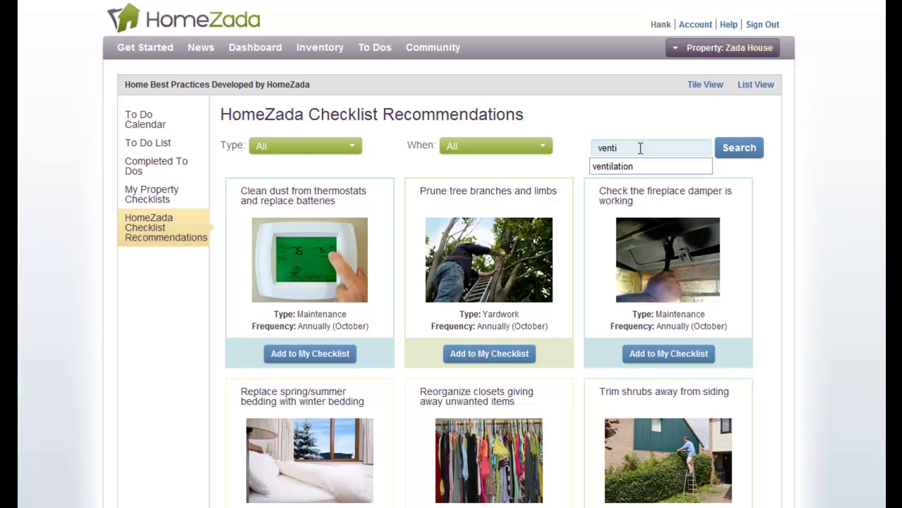
{"action": "left_click", "coordinate": [624, 171]}
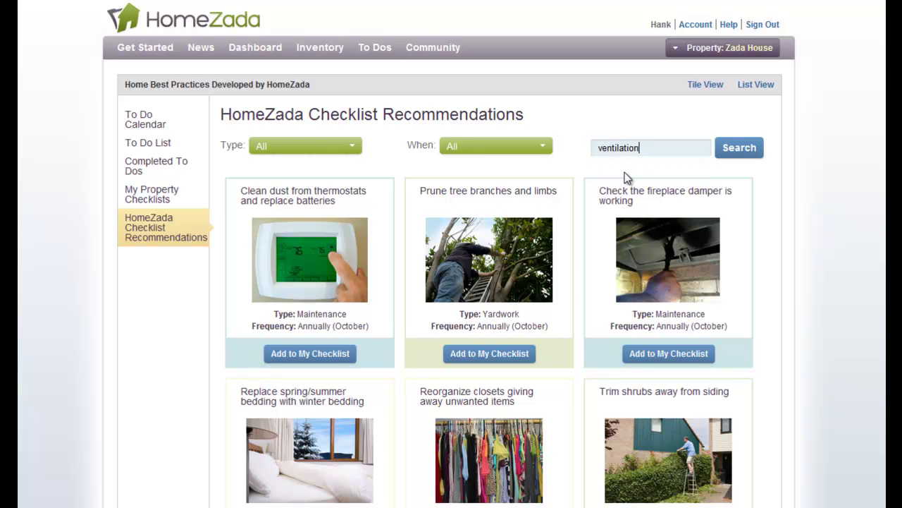
{"action": "left_click", "coordinate": [750, 155]}
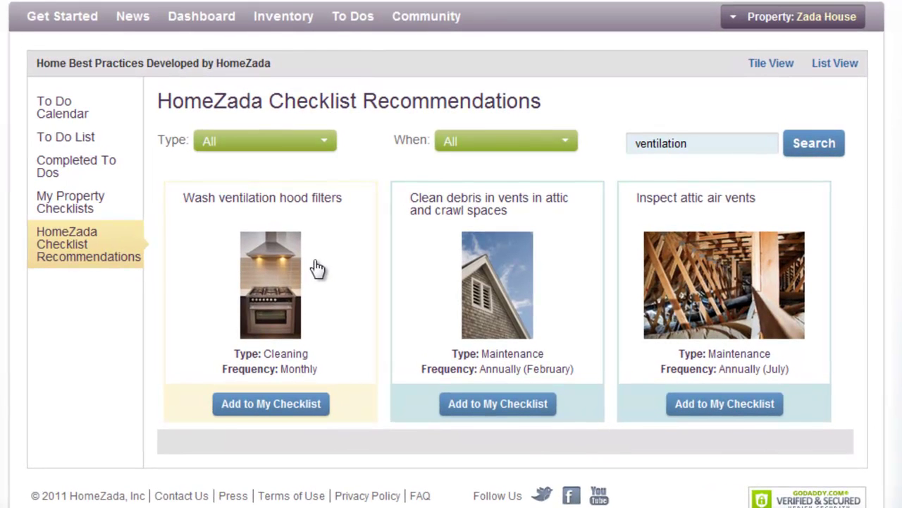
Add Wash ventilation hood filters to the property checklist with the responsible person's name, Monthly frequency and start date 21 Sep 2011.
{"action": "left_click", "coordinate": [268, 405]}
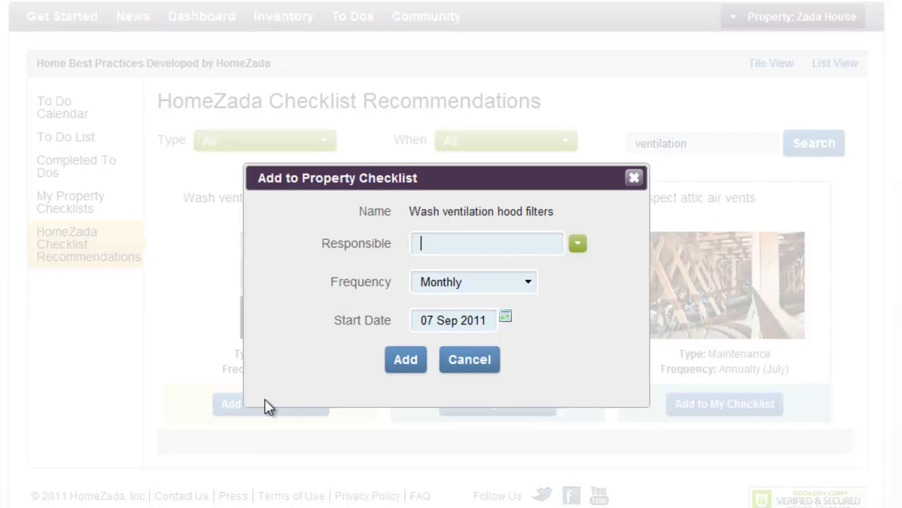
{"action": "type", "text": "Frankie"}
{"action": "left_click", "coordinate": [530, 286]}
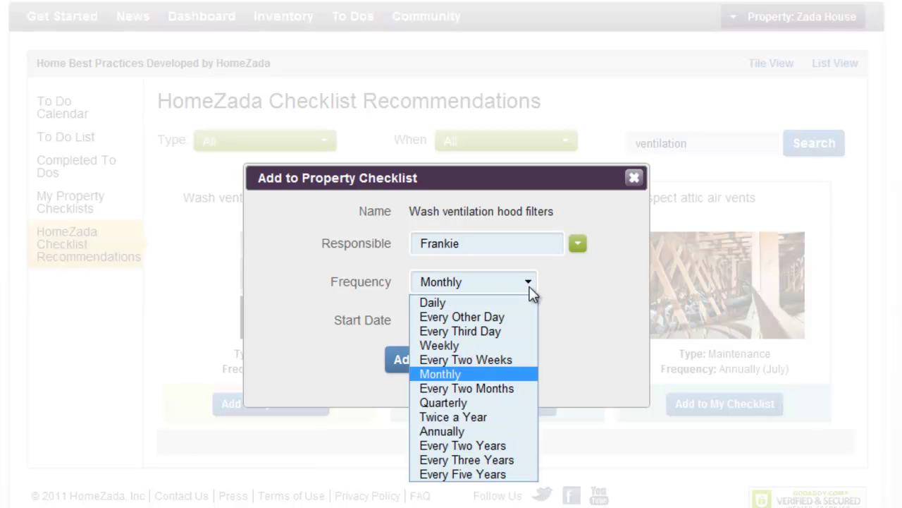
{"action": "left_click", "coordinate": [529, 286]}
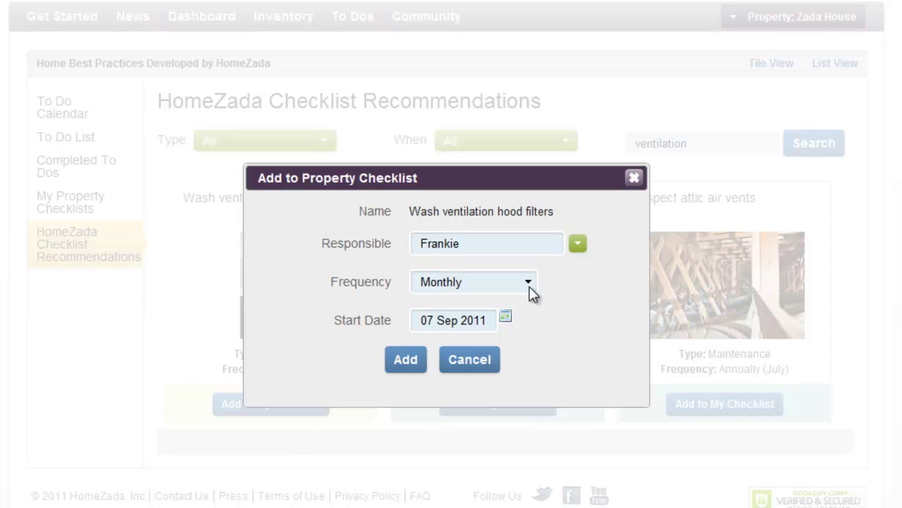
{"action": "left_click", "coordinate": [506, 318]}
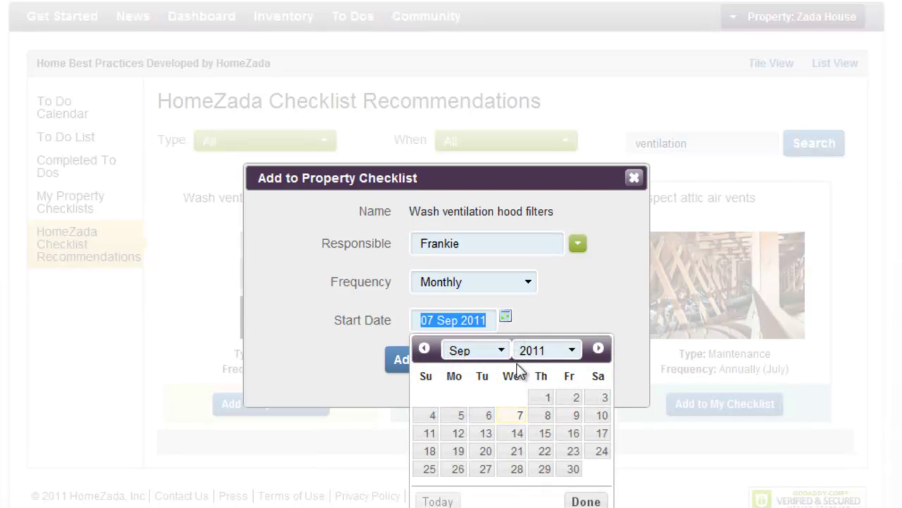
{"action": "left_click", "coordinate": [518, 449]}
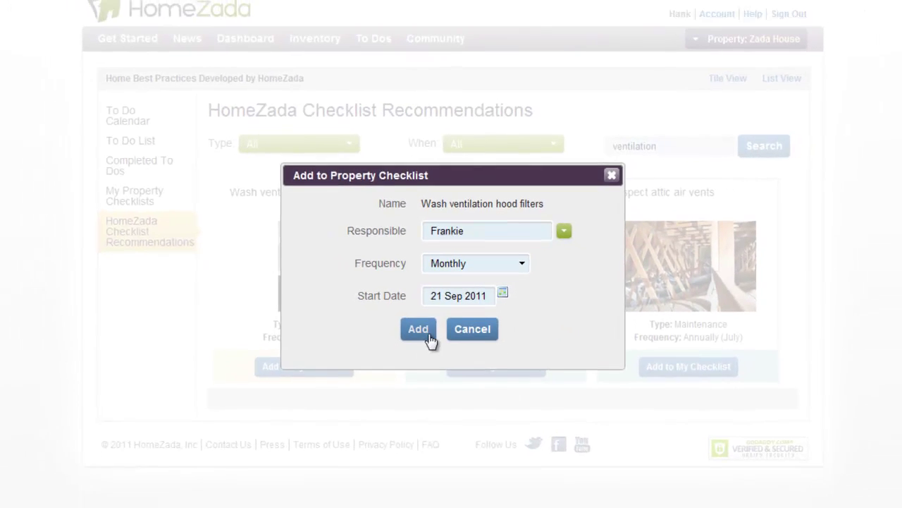
{"action": "left_click", "coordinate": [403, 357]}
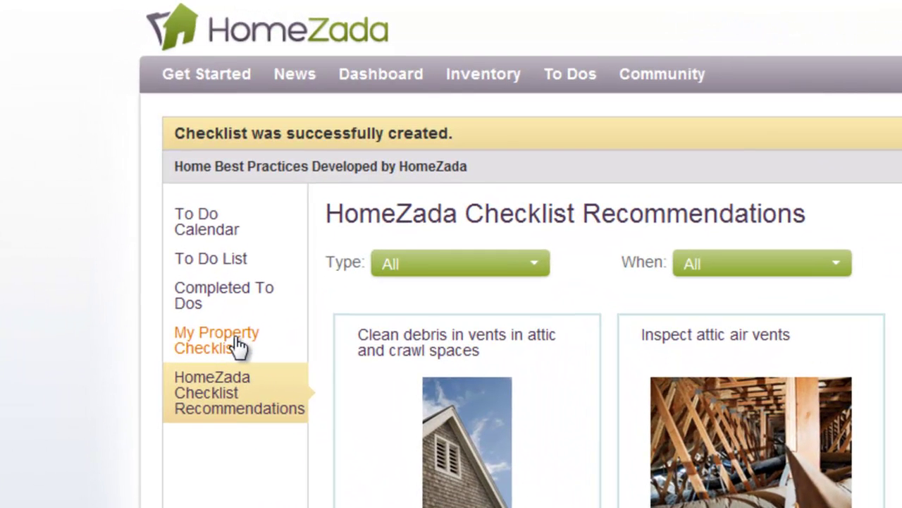
Start a new checklist entry in My Property Checklists and name it "Spray deer repellent".
{"action": "left_click", "coordinate": [240, 346]}
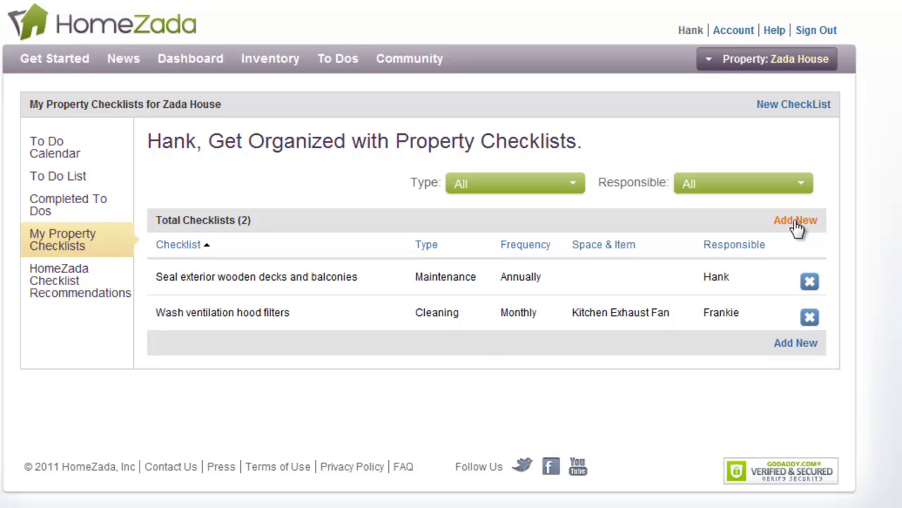
{"action": "left_click", "coordinate": [797, 223]}
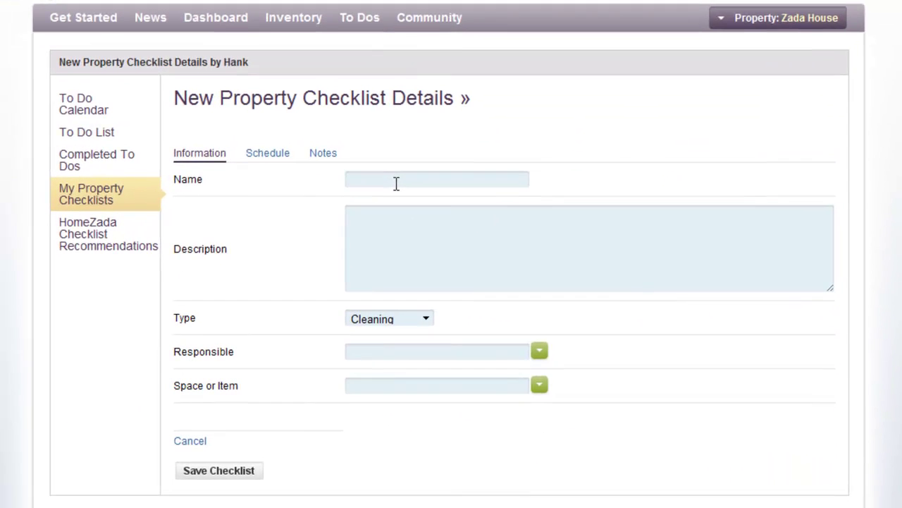
{"action": "left_click", "coordinate": [377, 213]}
{"action": "type", "text": "Sp"}
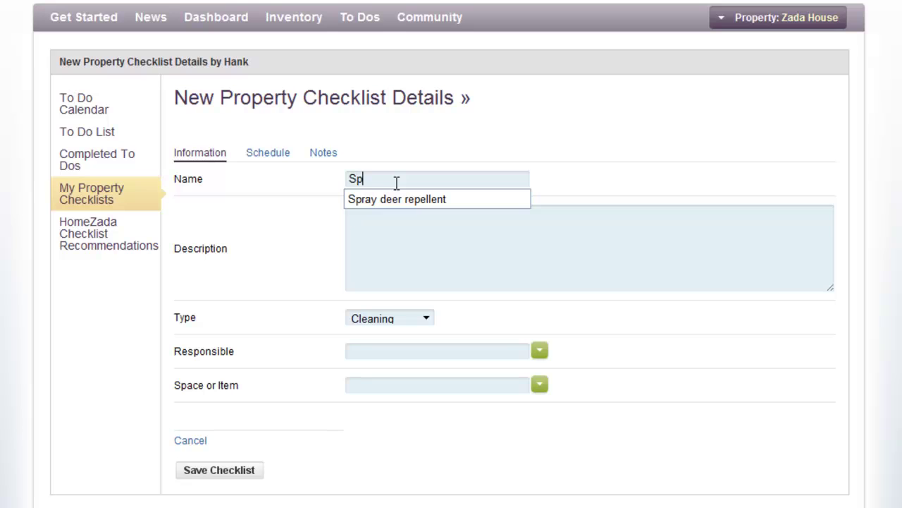
{"action": "left_click", "coordinate": [386, 199]}
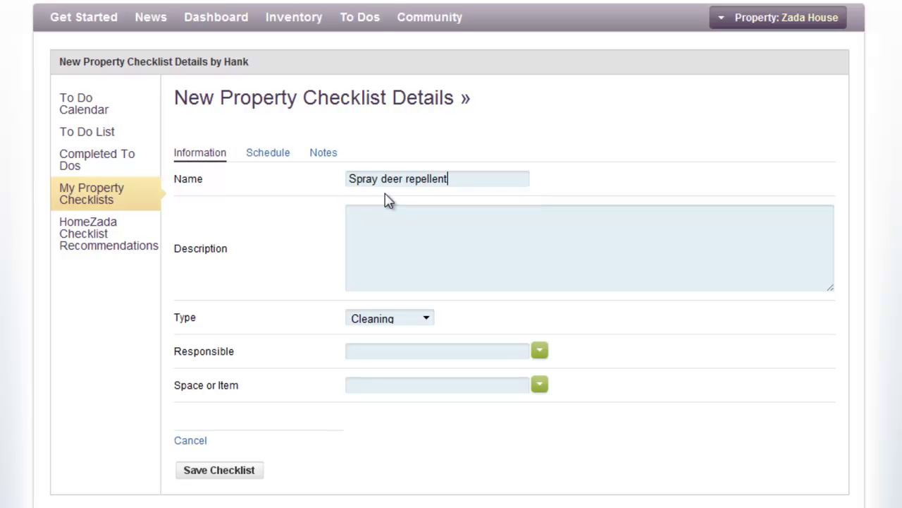
Set the new checklist's type to Yardwork, assign the account owner as responsible, and link it to the Front Yard space.
{"action": "left_click", "coordinate": [428, 318]}
{"action": "left_click", "coordinate": [414, 375]}
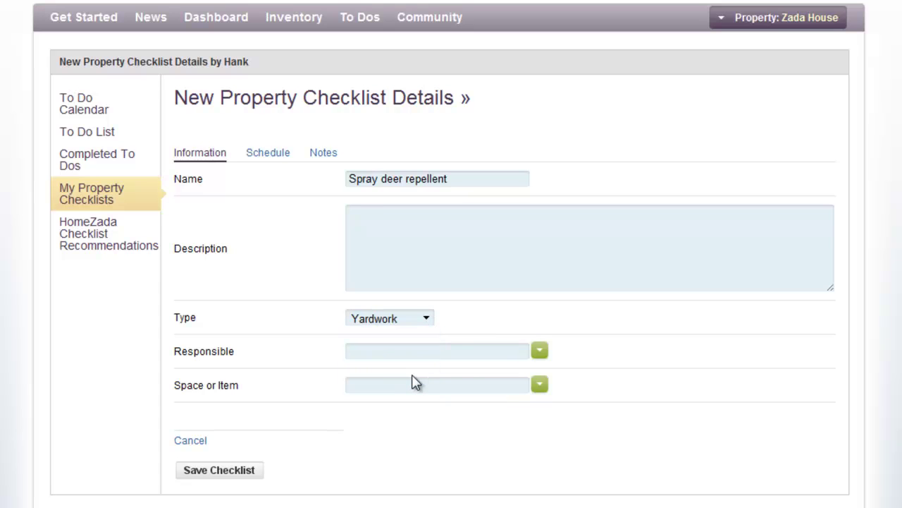
{"action": "left_click", "coordinate": [539, 351]}
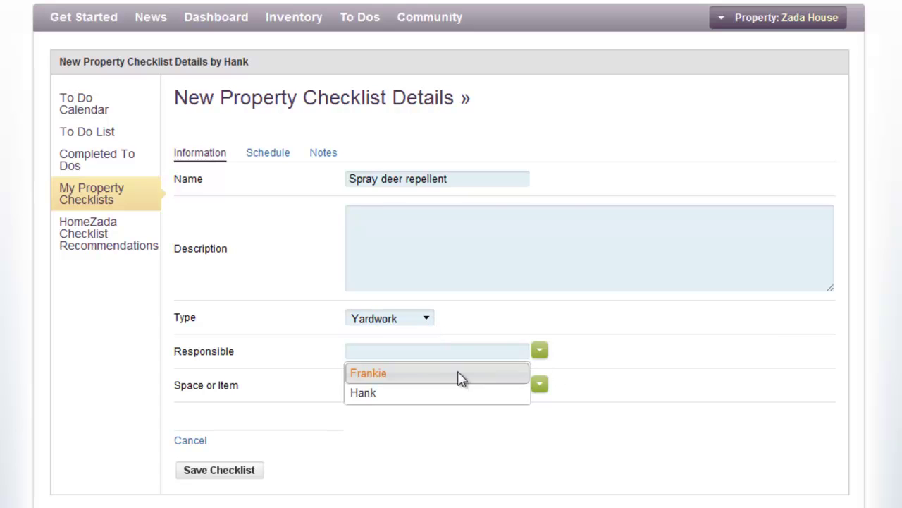
{"action": "left_click", "coordinate": [392, 393]}
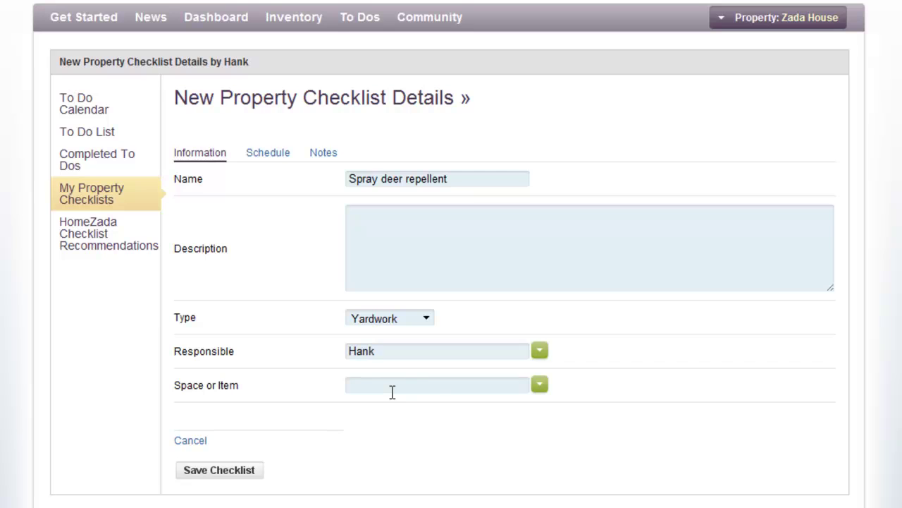
{"action": "left_click", "coordinate": [412, 387]}
{"action": "type", "text": "fr"}
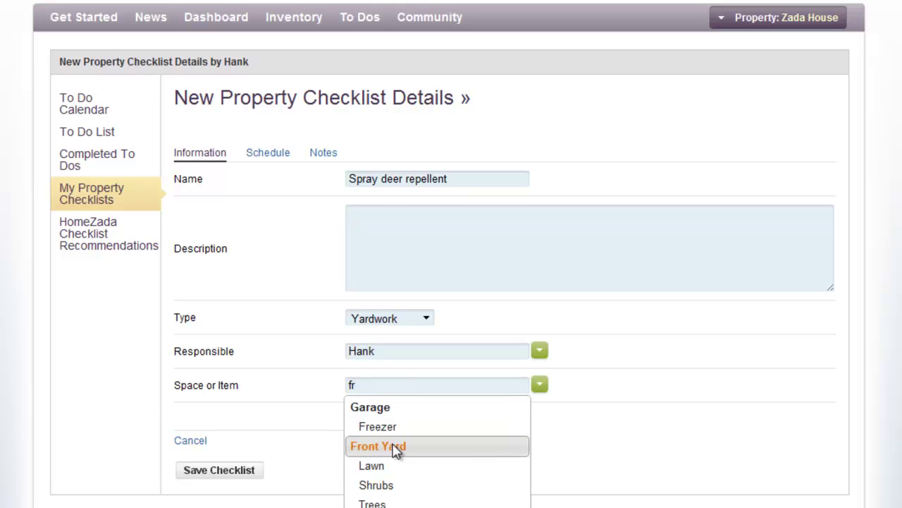
{"action": "left_click", "coordinate": [395, 447]}
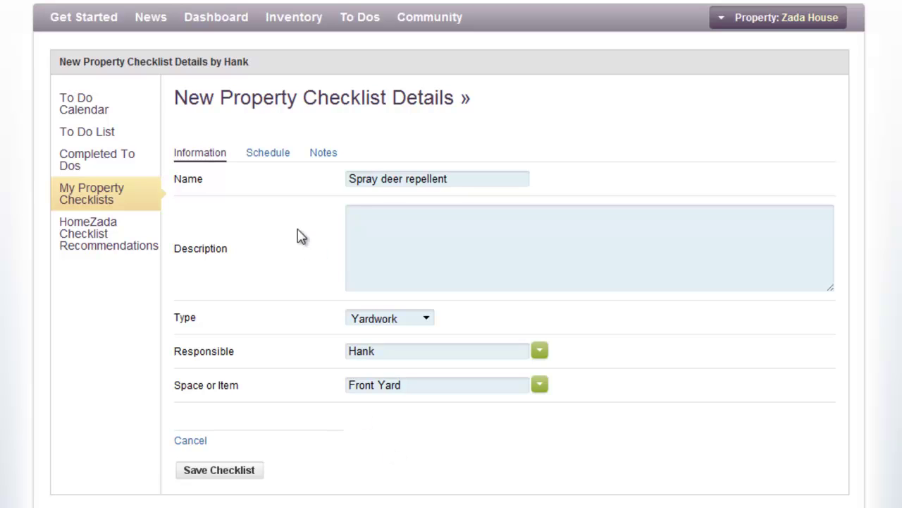
Schedule the deer repellent checklist Monthly starting 10 Sep 2011 and save it.
{"action": "left_click", "coordinate": [274, 161]}
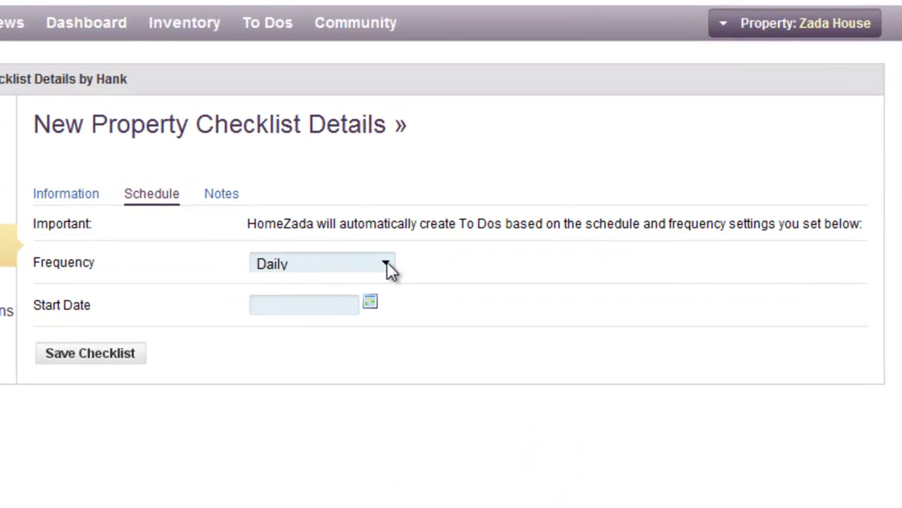
{"action": "left_click", "coordinate": [389, 266]}
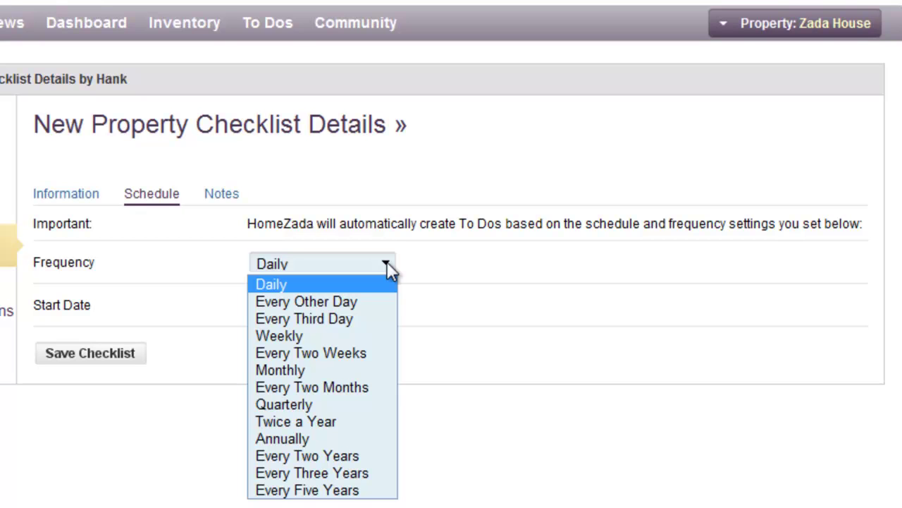
{"action": "left_click", "coordinate": [325, 368]}
{"action": "left_click", "coordinate": [370, 305]}
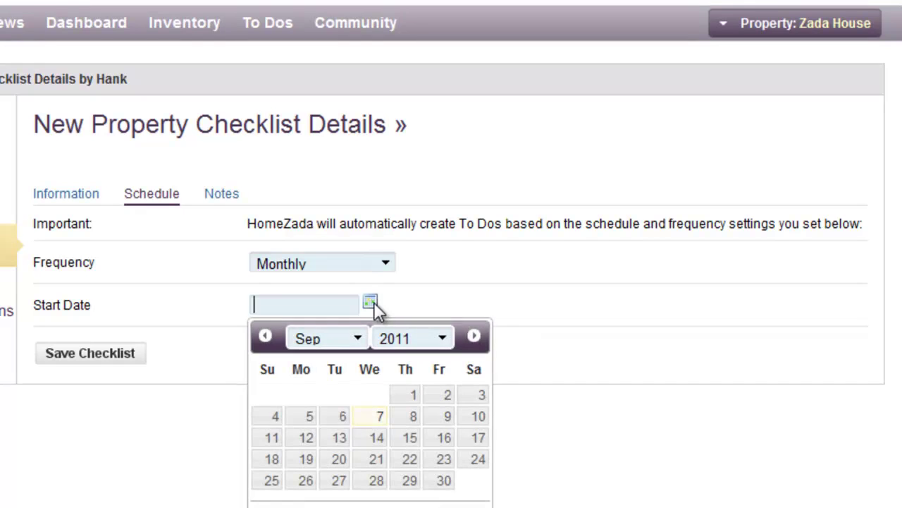
{"action": "left_click", "coordinate": [471, 416]}
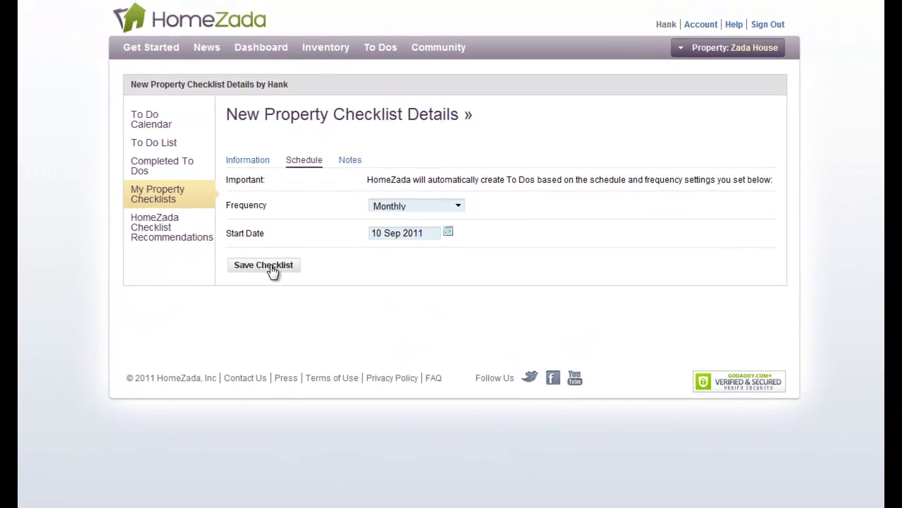
{"action": "left_click", "coordinate": [264, 265]}
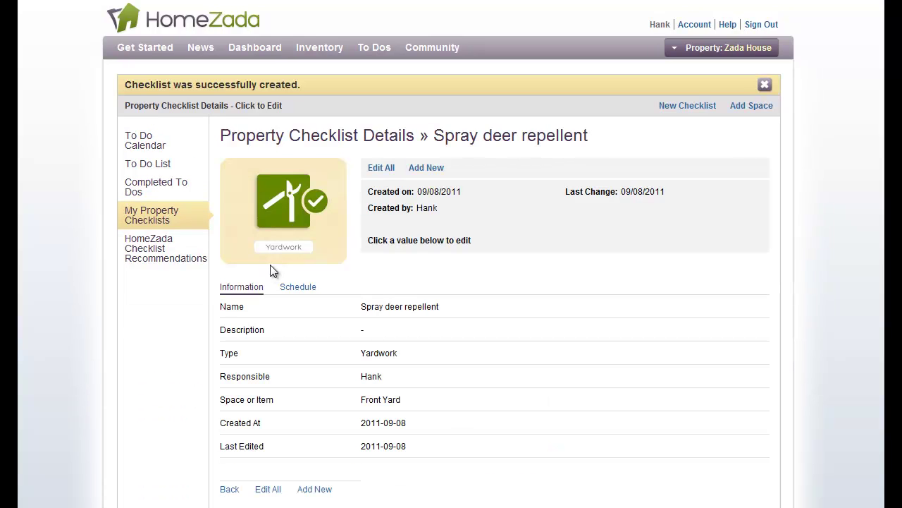
Open the to-do list, check the time range filter choices, and filter the list to Cleaning tasks.
{"action": "left_click", "coordinate": [150, 165]}
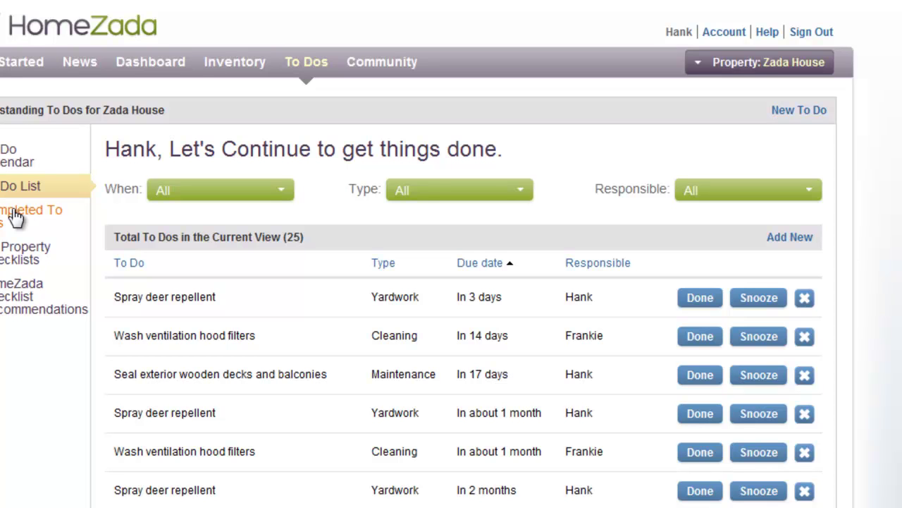
{"action": "left_click", "coordinate": [218, 190]}
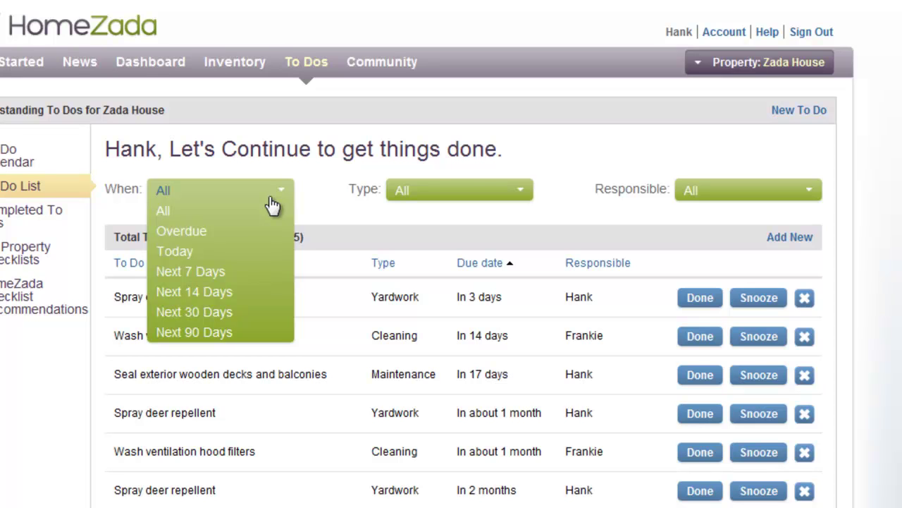
{"action": "left_click", "coordinate": [409, 192]}
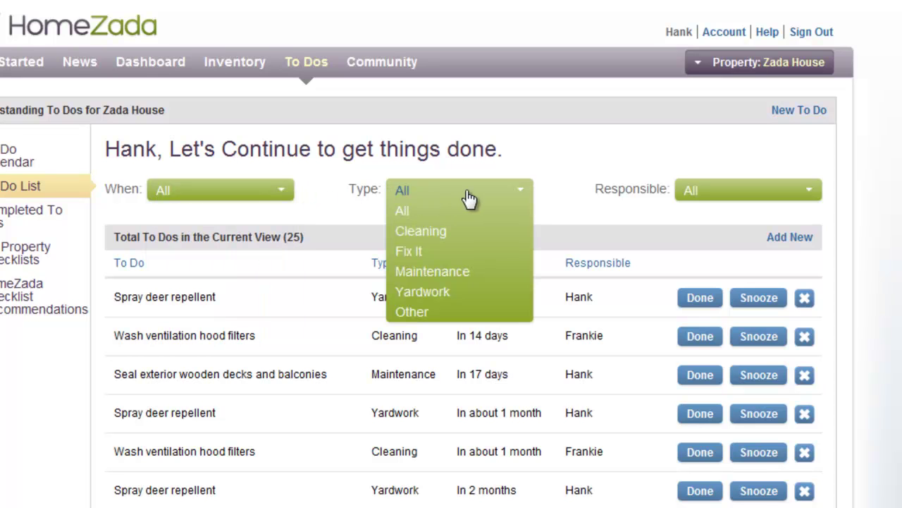
{"action": "left_click", "coordinate": [421, 232]}
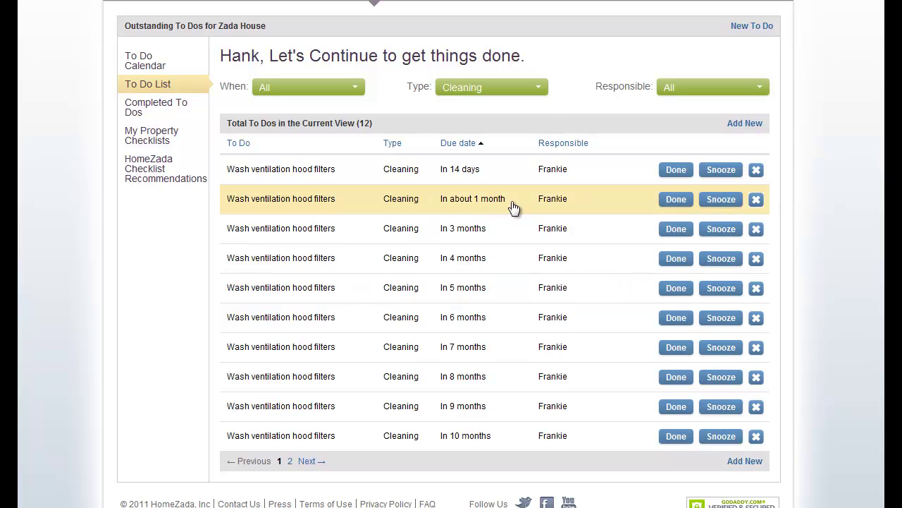
Reset the to-do list's type filter to All and examine the choices for filtering by responsible person.
{"action": "left_click", "coordinate": [538, 89]}
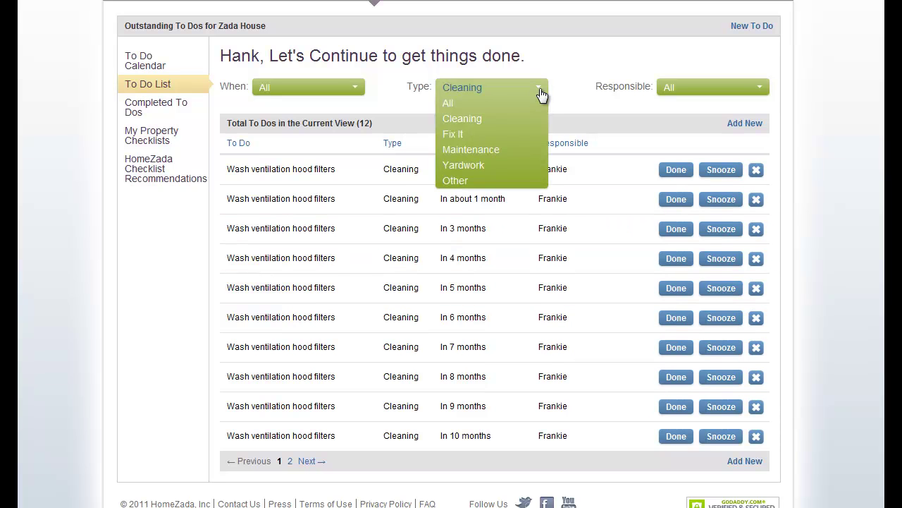
{"action": "left_click", "coordinate": [454, 106]}
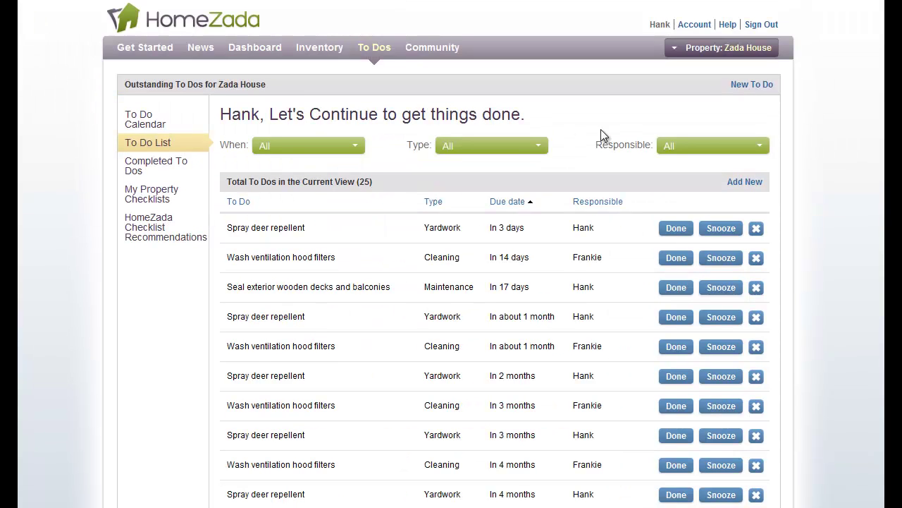
{"action": "left_click", "coordinate": [746, 148]}
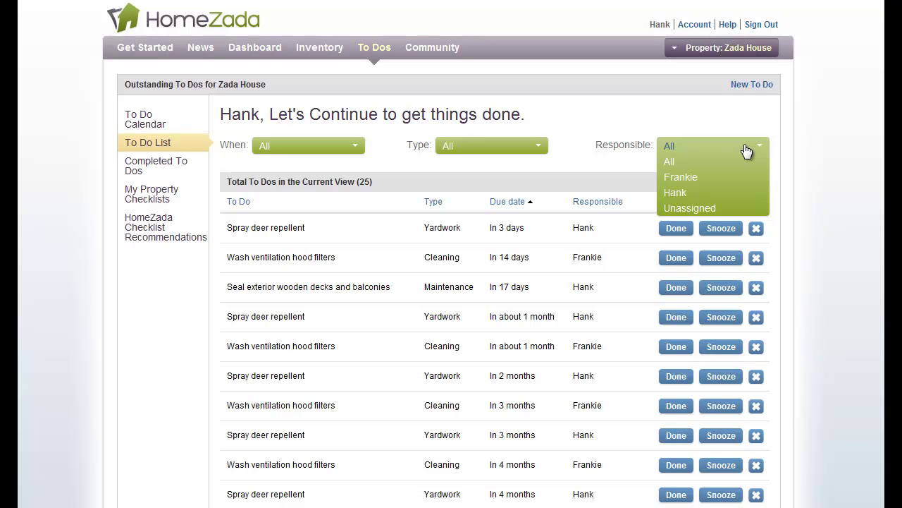
{"action": "left_click", "coordinate": [717, 145]}
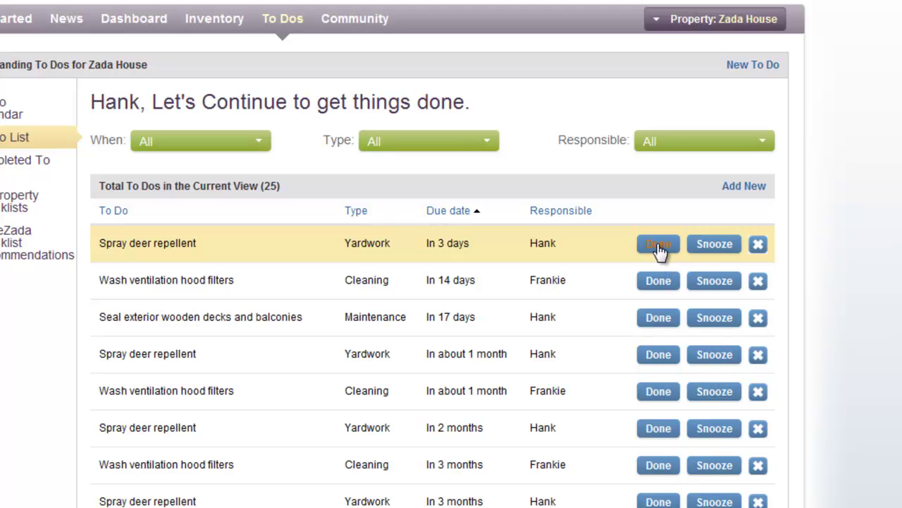
Examine the completion and snooze dialogs for the first Spray deer repellent task and the deletion prompt for Wash ventilation hood filters, cancelling each.
{"action": "left_click", "coordinate": [659, 245]}
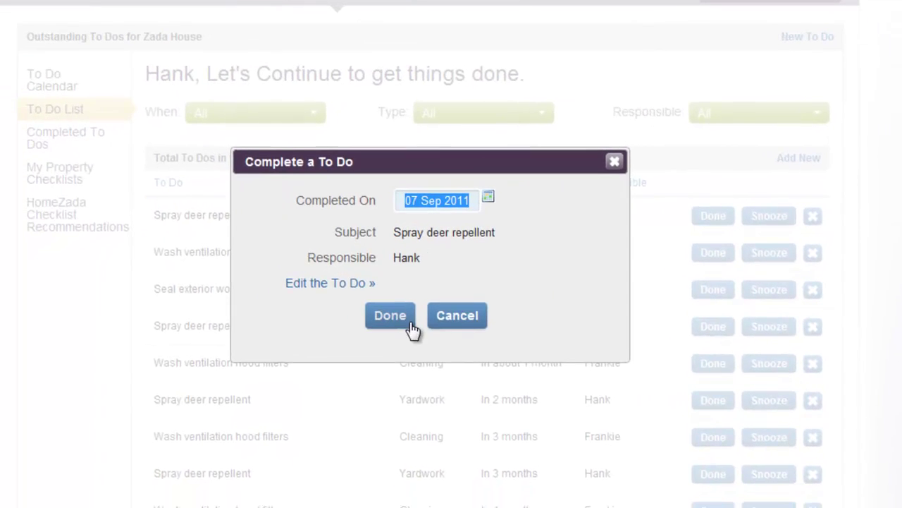
{"action": "left_click", "coordinate": [473, 310]}
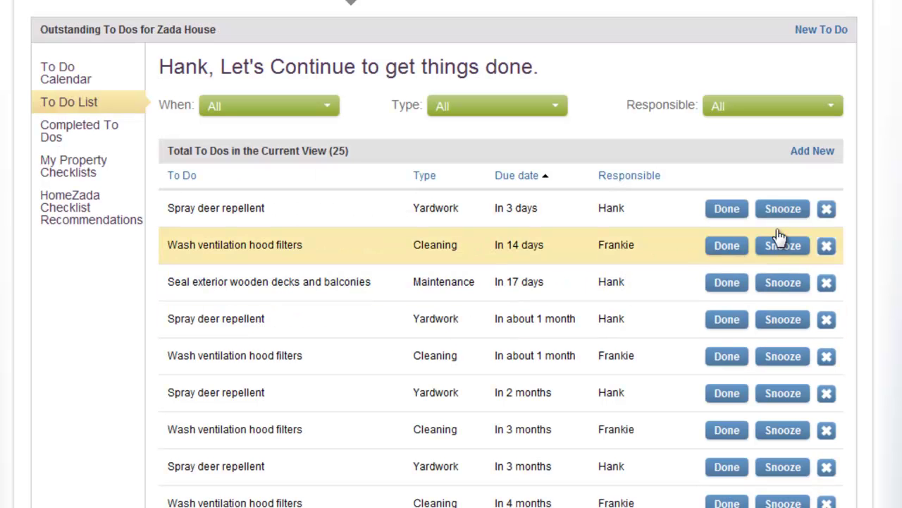
{"action": "left_click", "coordinate": [797, 210]}
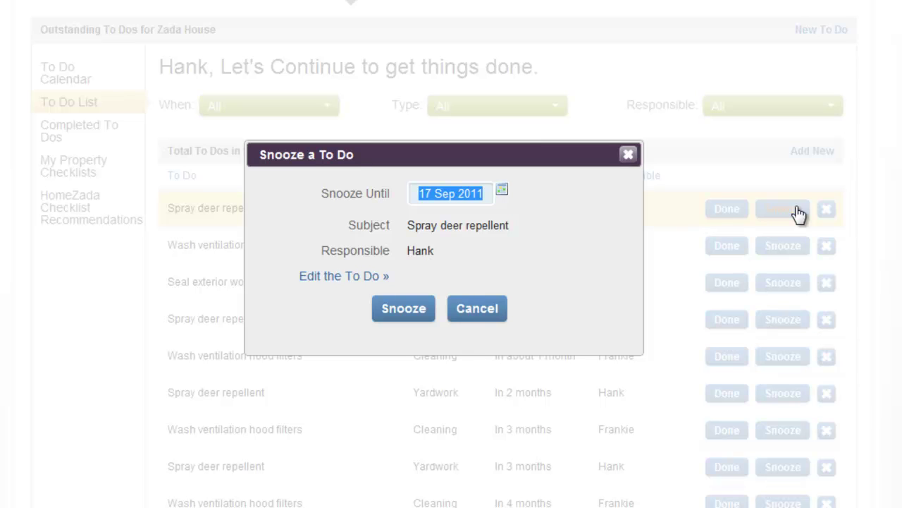
{"action": "left_click", "coordinate": [477, 309]}
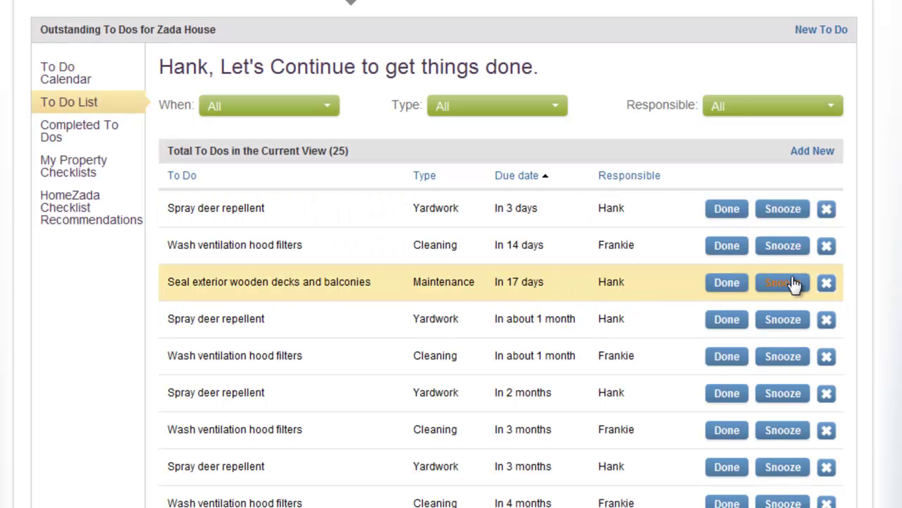
{"action": "left_click", "coordinate": [824, 249]}
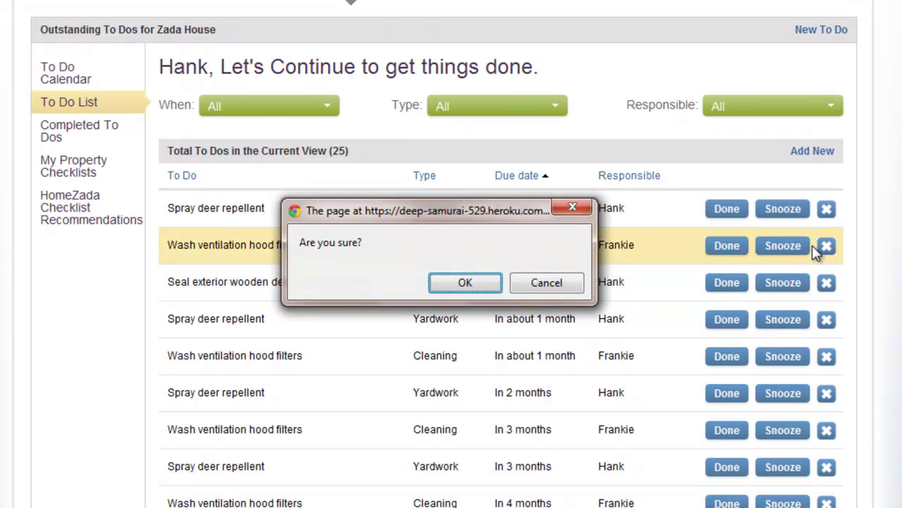
{"action": "left_click", "coordinate": [547, 285]}
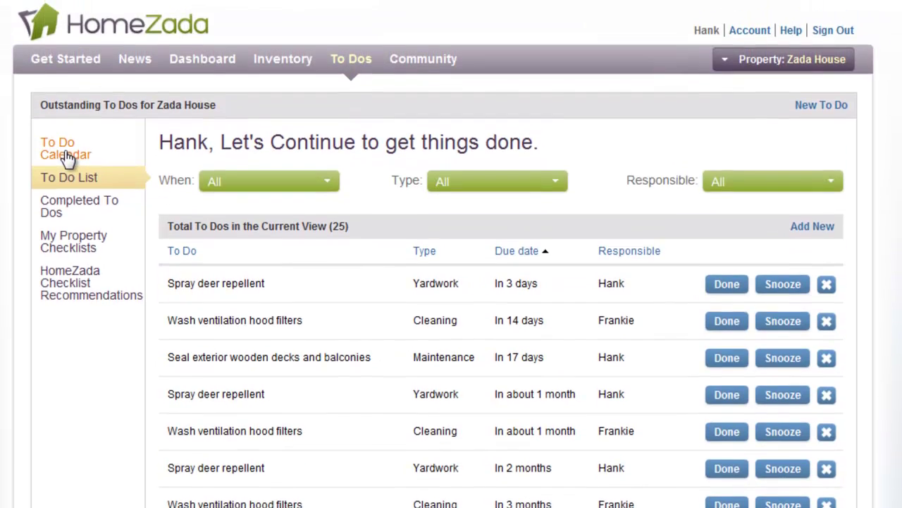
Open the to-do calendar, look ahead to October 2011 and back, and check the week view before returning to the September month view.
{"action": "left_click", "coordinate": [67, 82]}
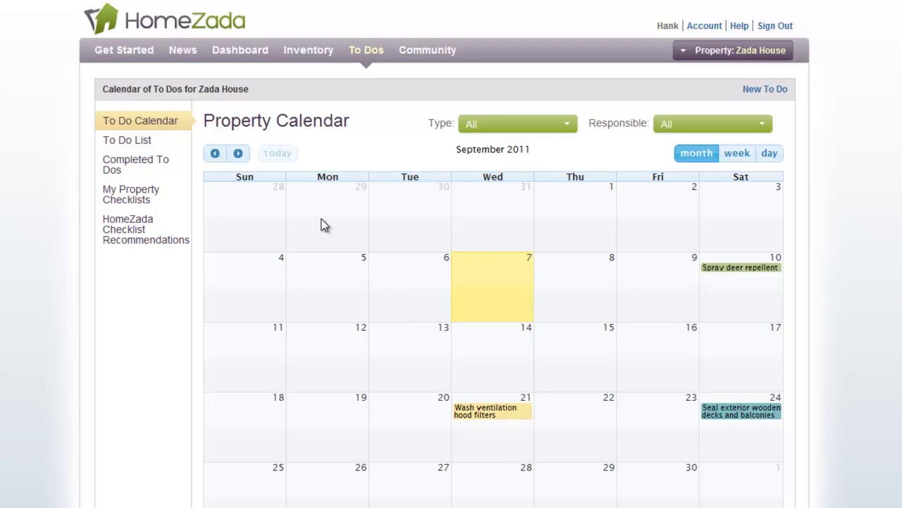
{"action": "left_click", "coordinate": [239, 154]}
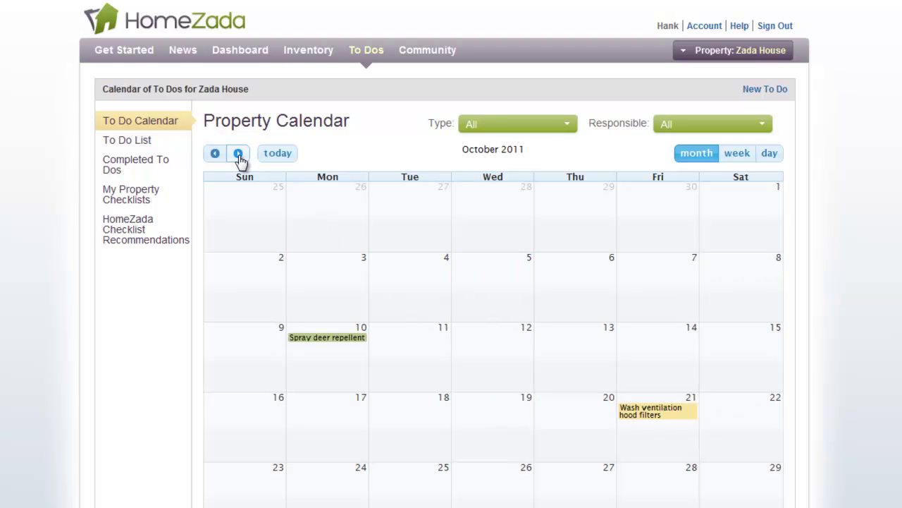
{"action": "left_click", "coordinate": [215, 155]}
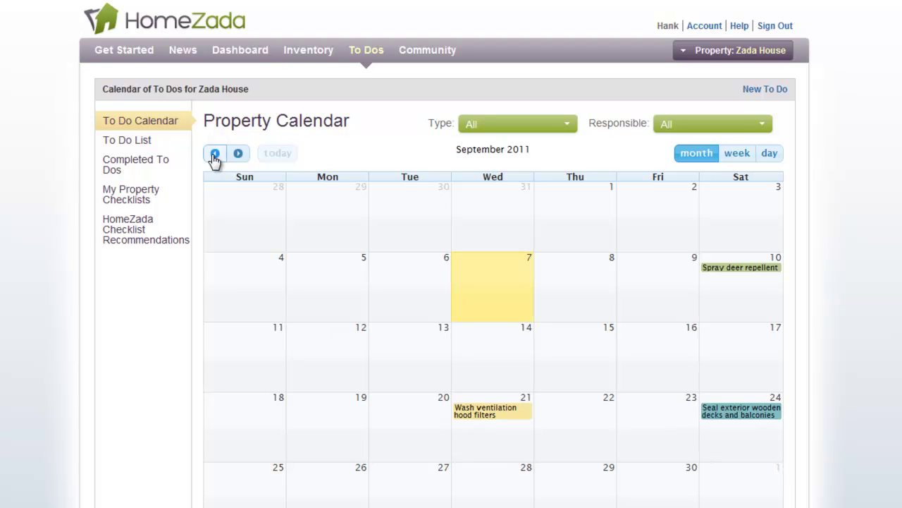
{"action": "left_click", "coordinate": [735, 154]}
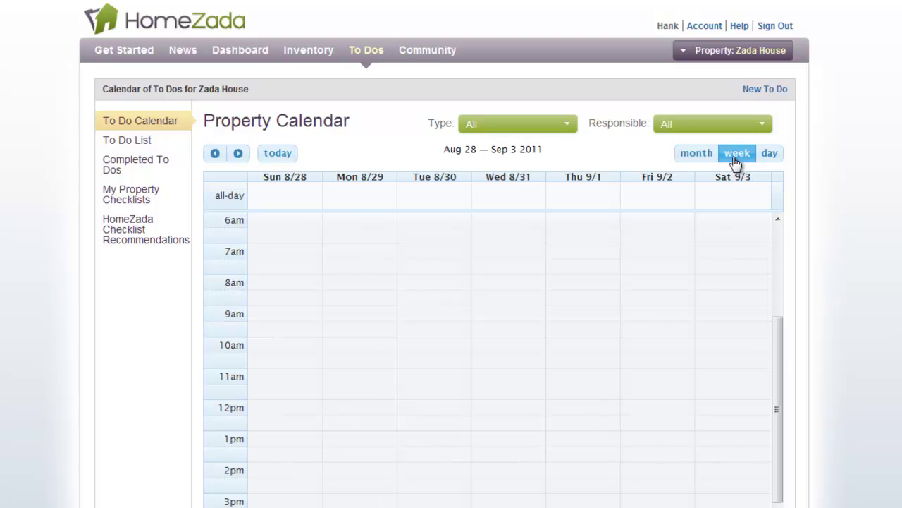
{"action": "left_click", "coordinate": [697, 153]}
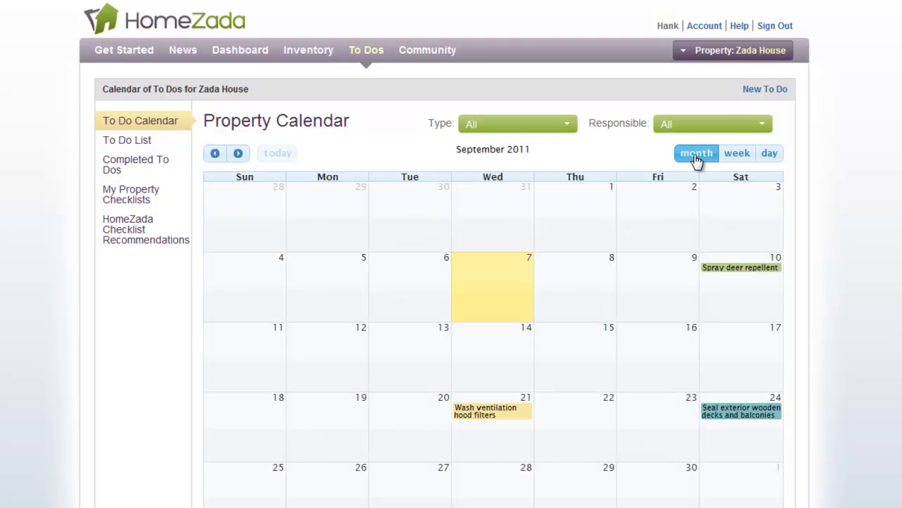
Examine the type and responsible person filter choices of the property calendar, leaving both set to All.
{"action": "left_click", "coordinate": [568, 127]}
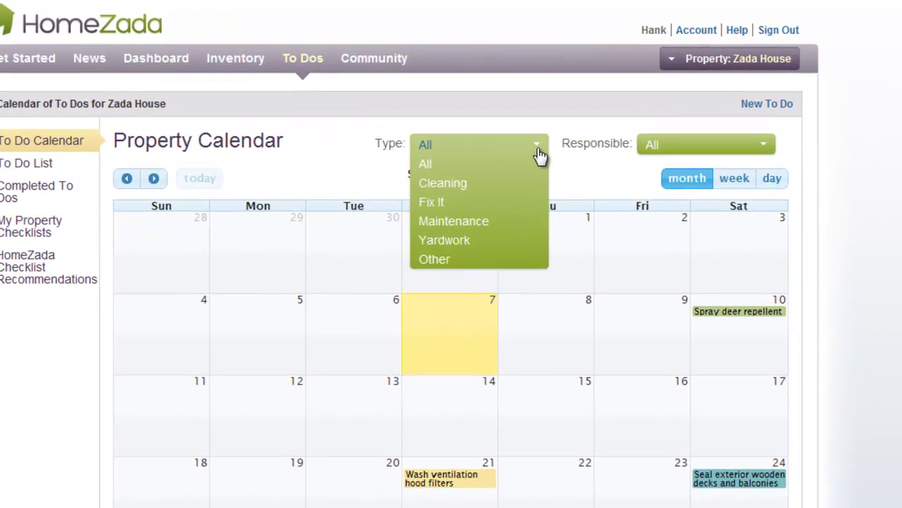
{"action": "left_click", "coordinate": [676, 131]}
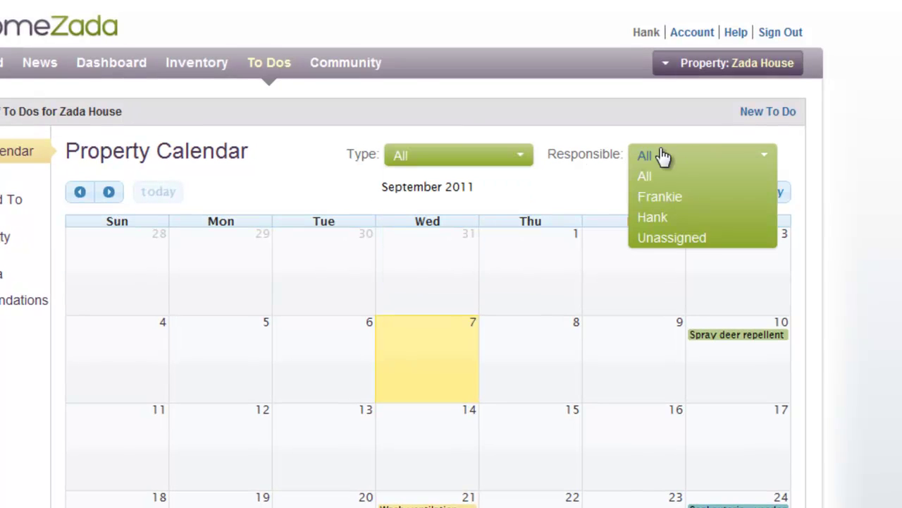
{"action": "left_click", "coordinate": [705, 157]}
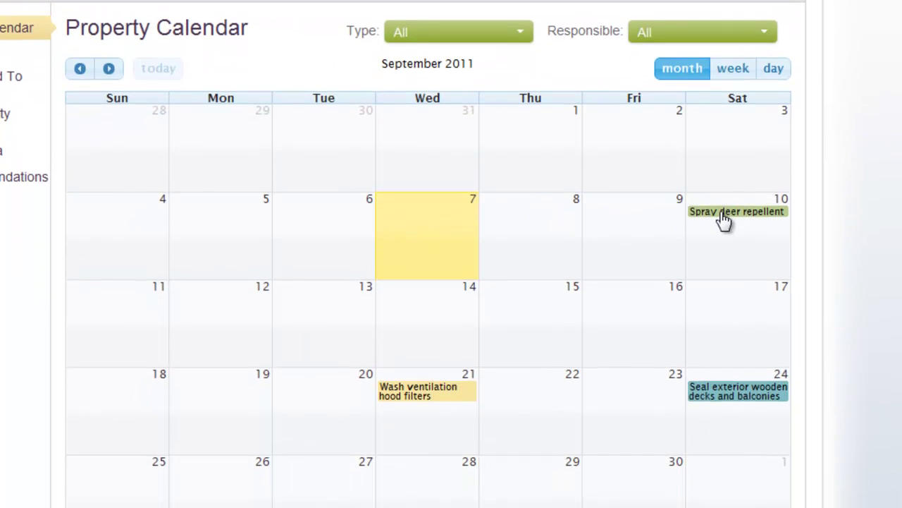
Try moving Spray deer repellent to 17 September on the calendar, and view the details of the Wash ventilation hood filters task.
{"action": "mouse_move", "coordinate": [723, 213]}
{"action": "left_mouse_down"}
{"action": "mouse_move", "coordinate": [727, 304]}
{"action": "mouse_move", "coordinate": [724, 295]}
{"action": "left_mouse_up"}
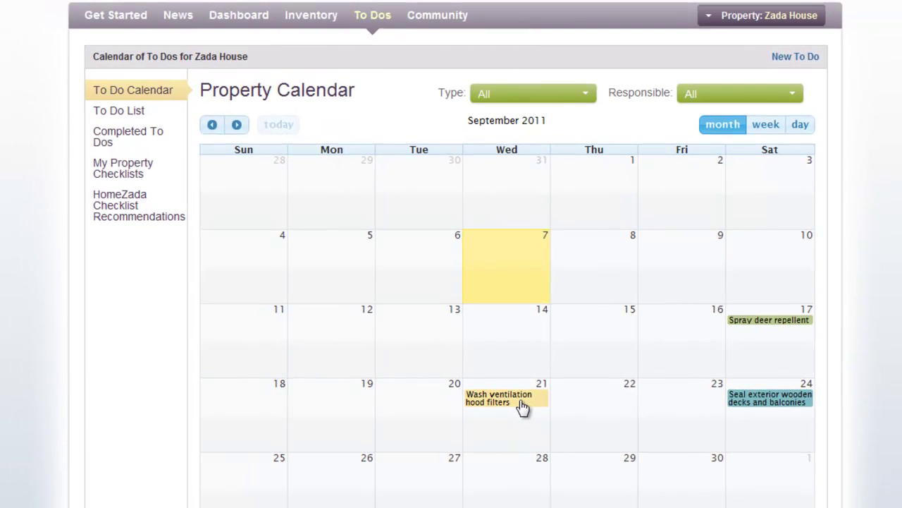
{"action": "left_click", "coordinate": [521, 407]}
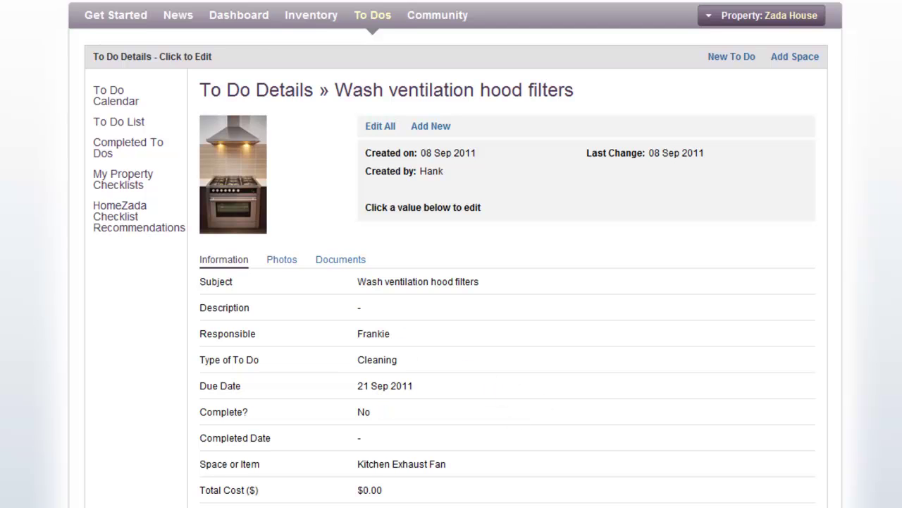
{"action": "key", "text": "alt+Left"}
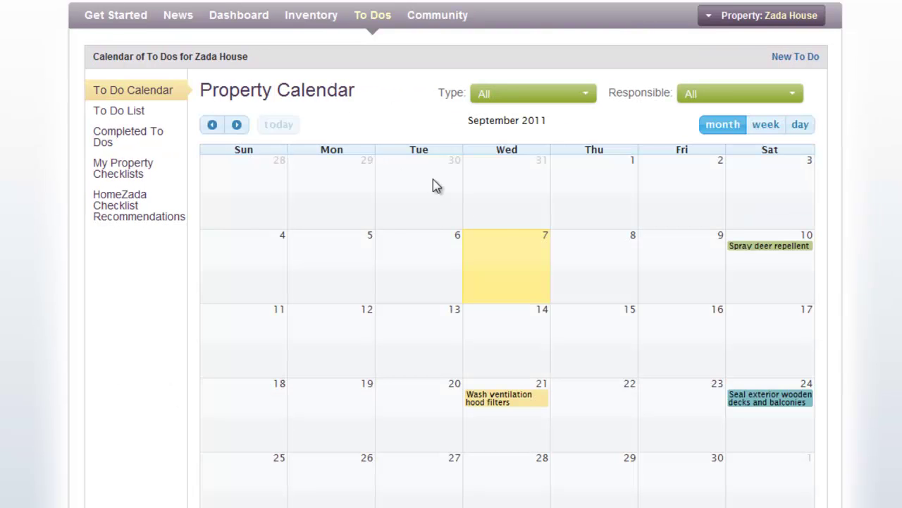
Create a new to-do from 16 September on the calendar with the suggested subject Fix Garbage Disposal.
{"action": "left_click", "coordinate": [675, 352]}
{"action": "left_click", "coordinate": [675, 351]}
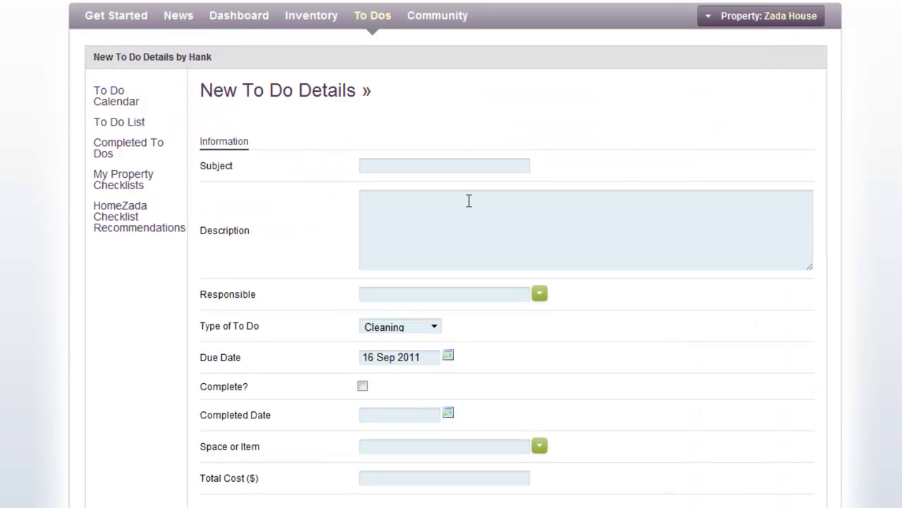
{"action": "left_click", "coordinate": [439, 166]}
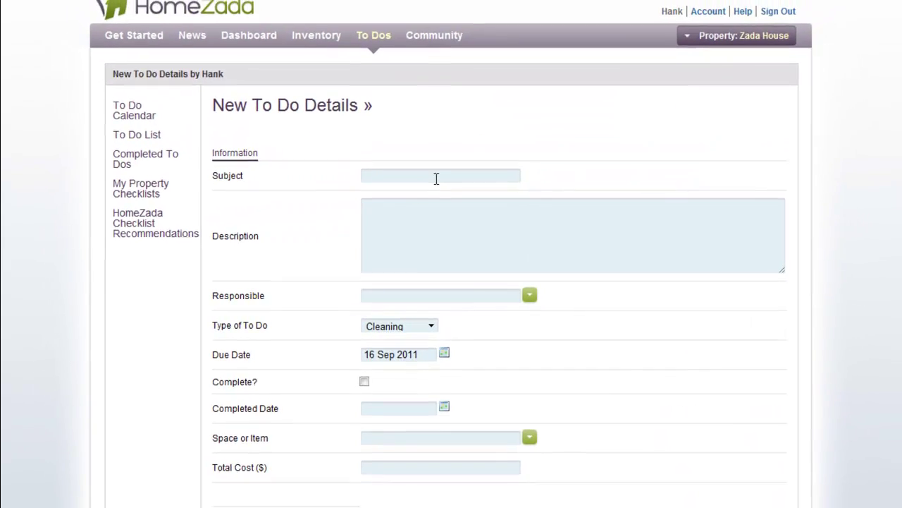
{"action": "type", "text": "f"}
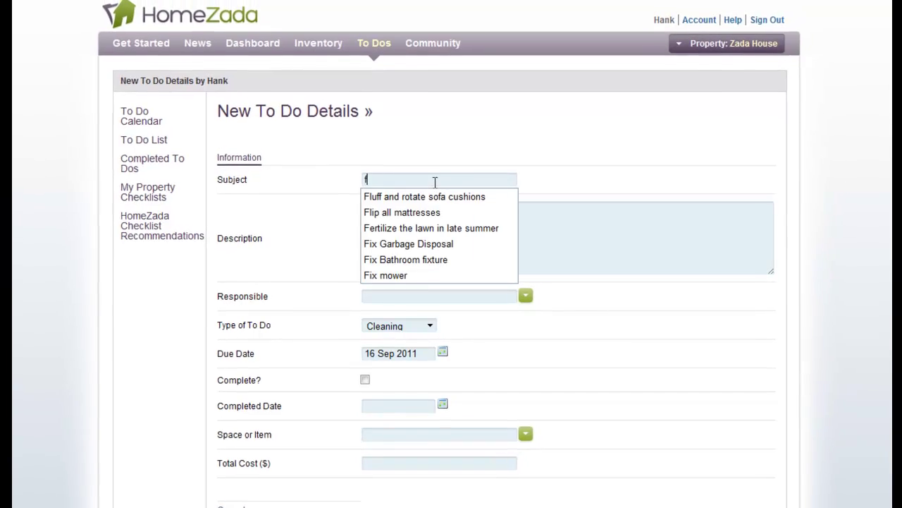
{"action": "left_click", "coordinate": [434, 247]}
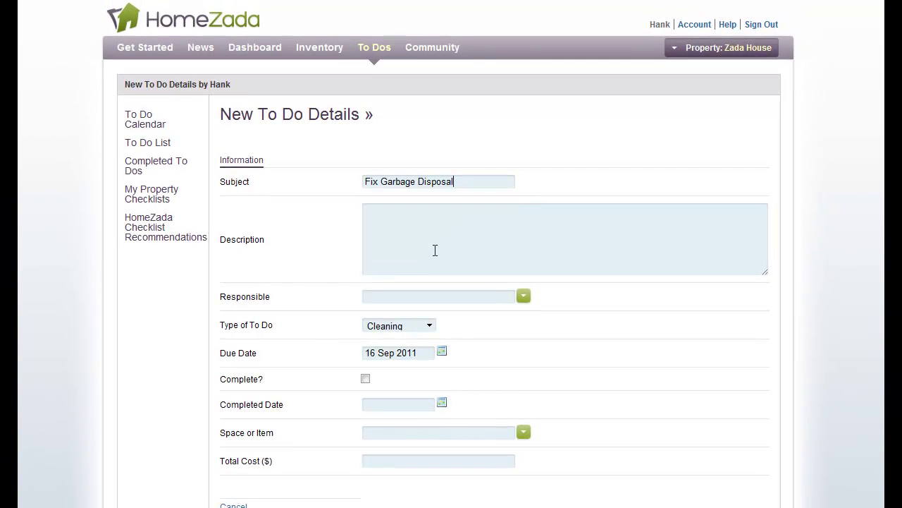
Assign the garbage disposal to-do to the account owner, set its type to Fix It, keep the due date 16 Sep 2011, and save it.
{"action": "left_click", "coordinate": [523, 296]}
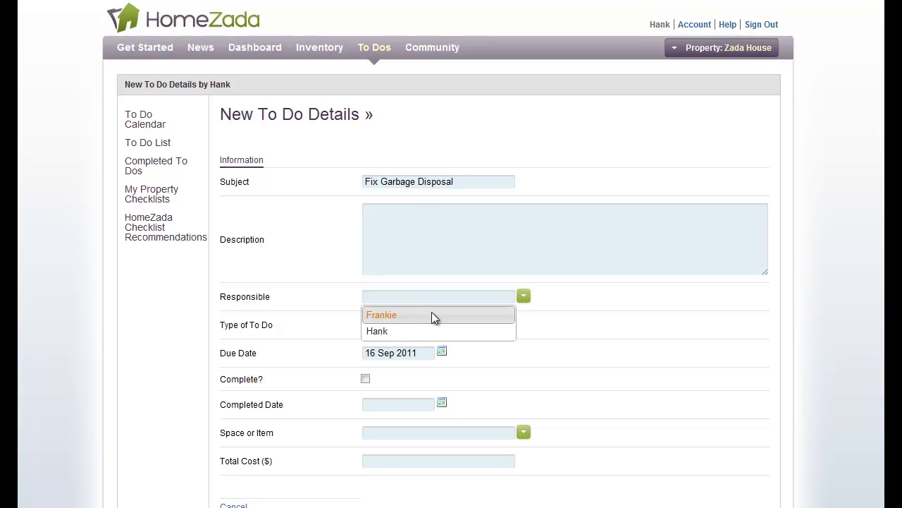
{"action": "left_click", "coordinate": [397, 333]}
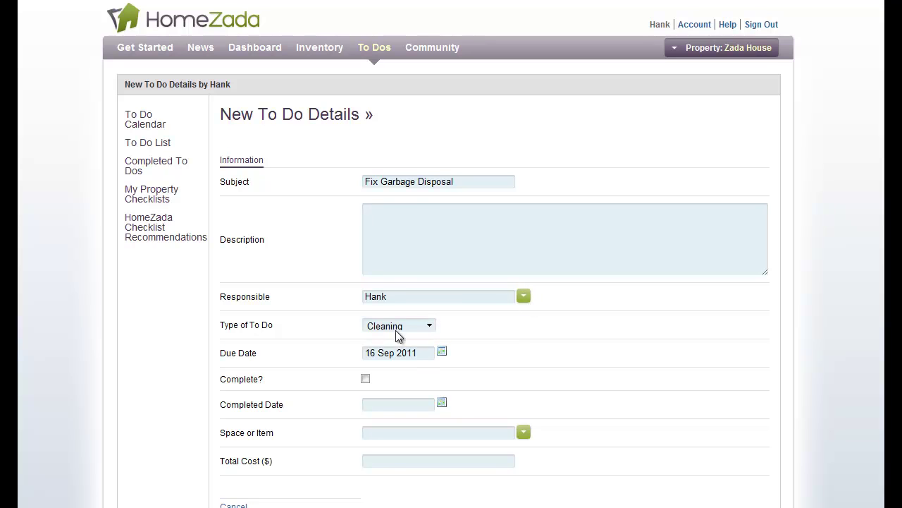
{"action": "left_click", "coordinate": [429, 326]}
{"action": "left_click", "coordinate": [417, 350]}
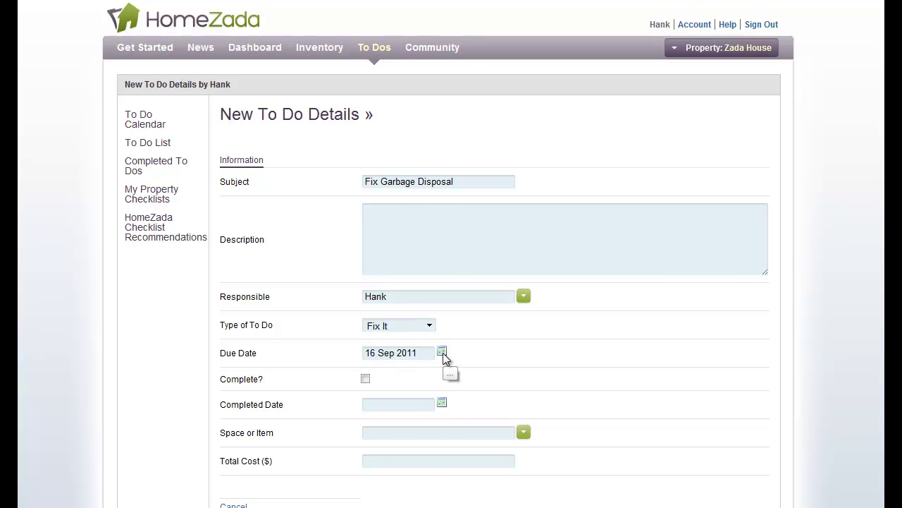
{"action": "left_click", "coordinate": [442, 352]}
{"action": "left_click", "coordinate": [442, 353]}
{"action": "scroll", "coordinate": [675, 332], "scroll_direction": "down", "scroll_amount": 3}
{"action": "left_click", "coordinate": [248, 420]}
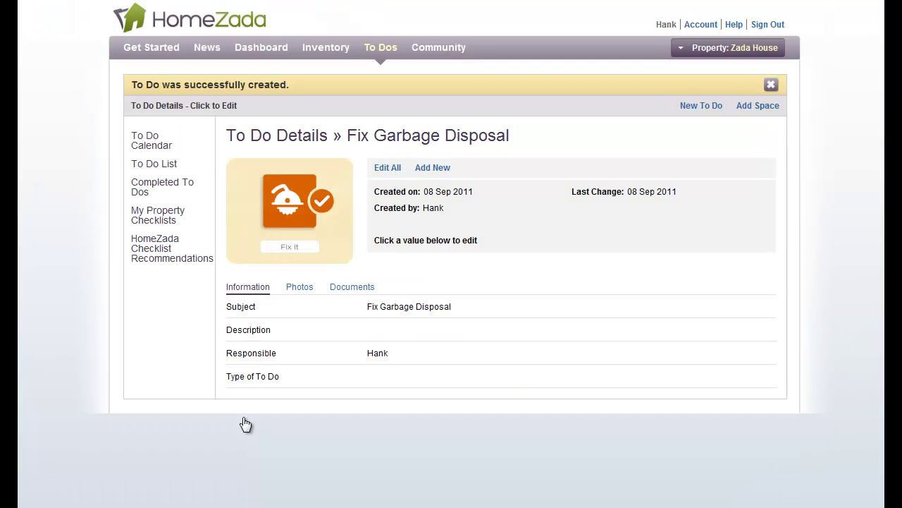
Return to the to-do calendar, open a print preview of the September 2011 month, and enlarge the preview for inspection.
{"action": "left_click", "coordinate": [141, 144]}
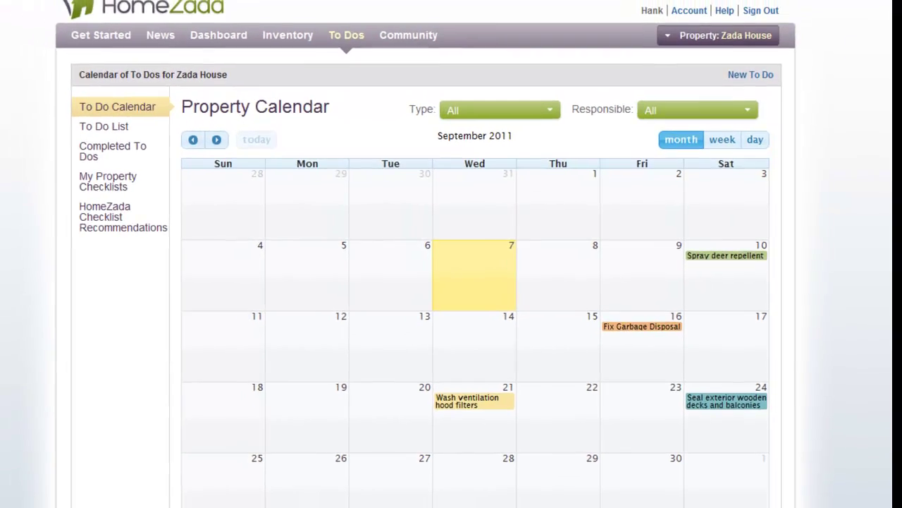
{"action": "key", "text": "alt+f"}
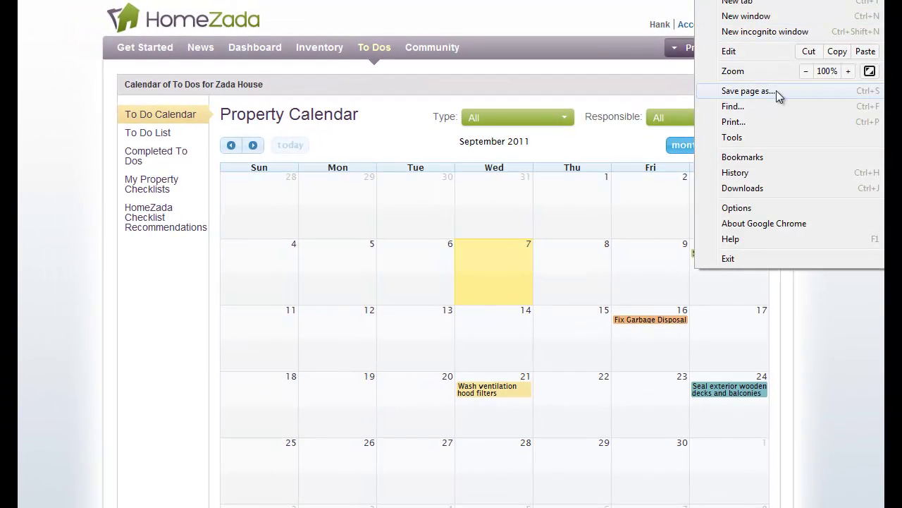
{"action": "left_click", "coordinate": [755, 123]}
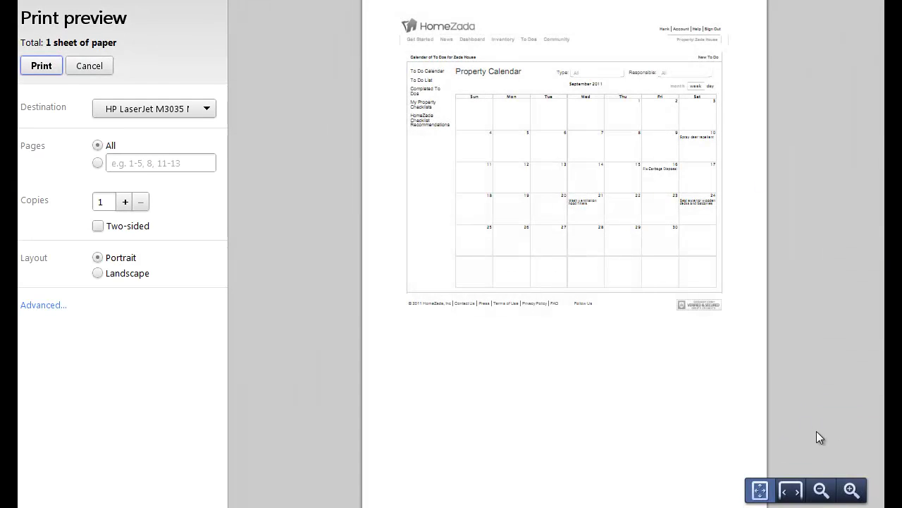
{"action": "left_click", "coordinate": [852, 490]}
{"action": "left_click", "coordinate": [851, 490]}
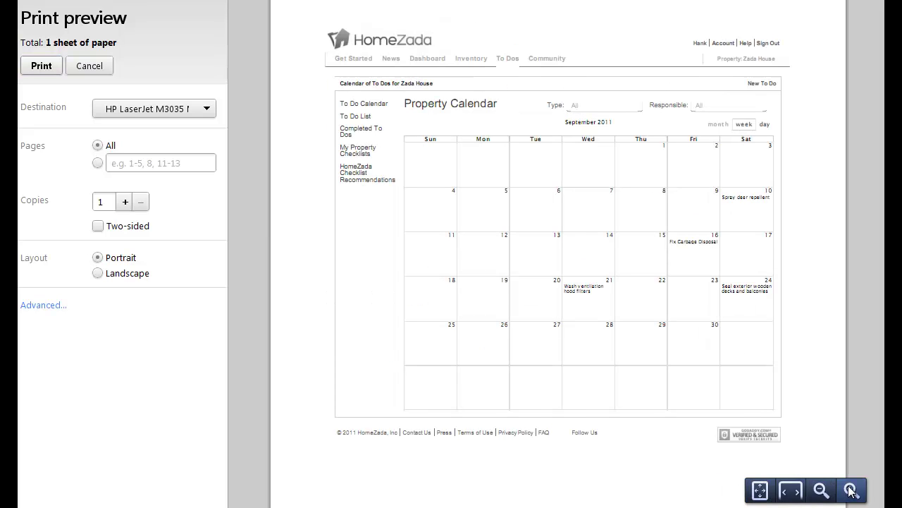